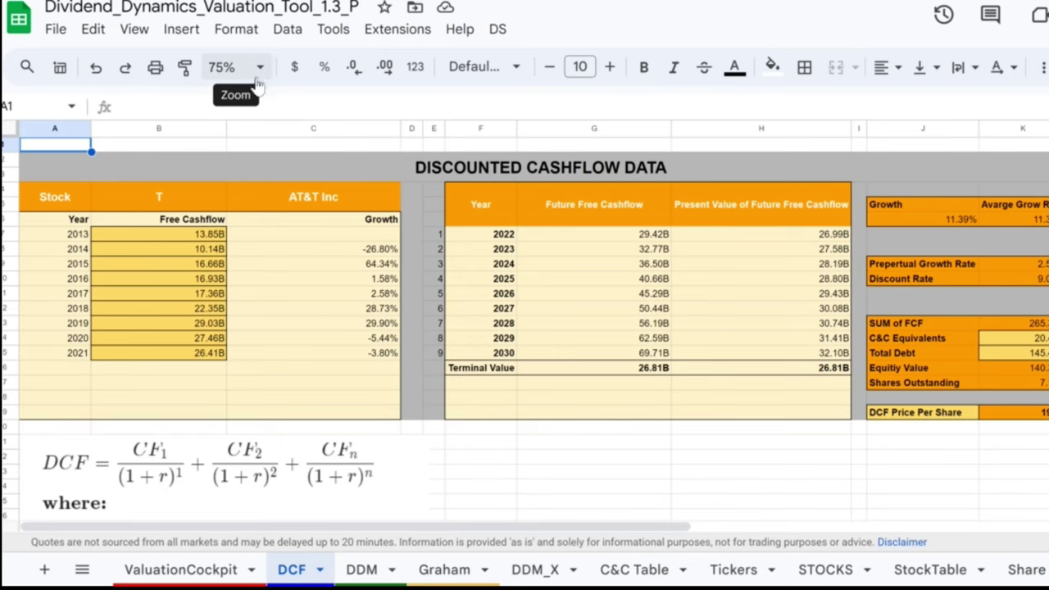
Step: Set the DCF sheet's zoom to 100%, look over the free cashflow history and select the DISCOUNTED CASHFLOW DATA heading
left_click(255, 70)
left_click(233, 193)
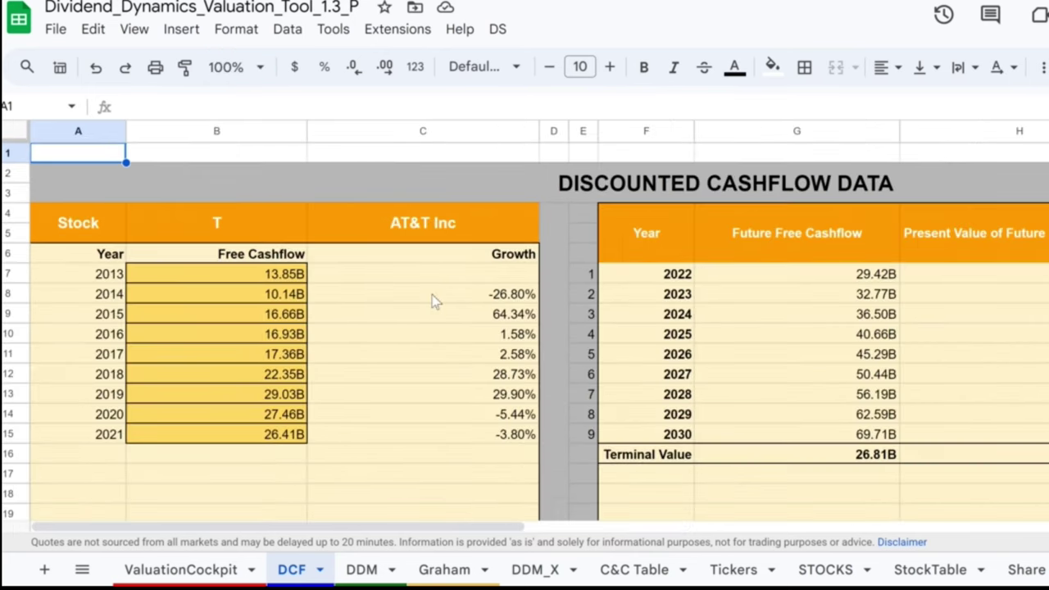
scroll(435, 302, "down", 1)
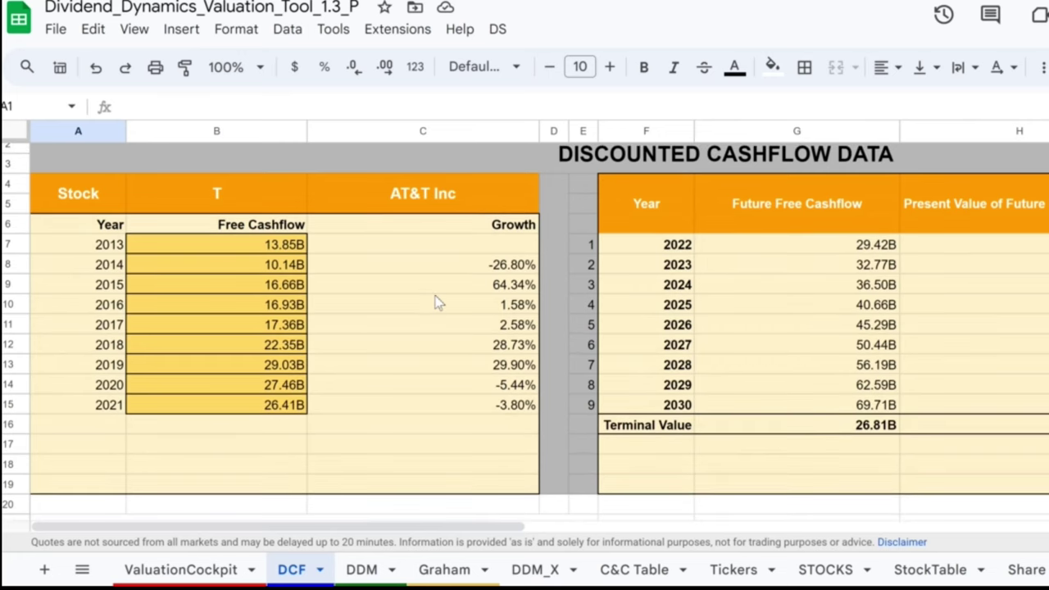
scroll(774, 140, "up", 1)
left_click(567, 184)
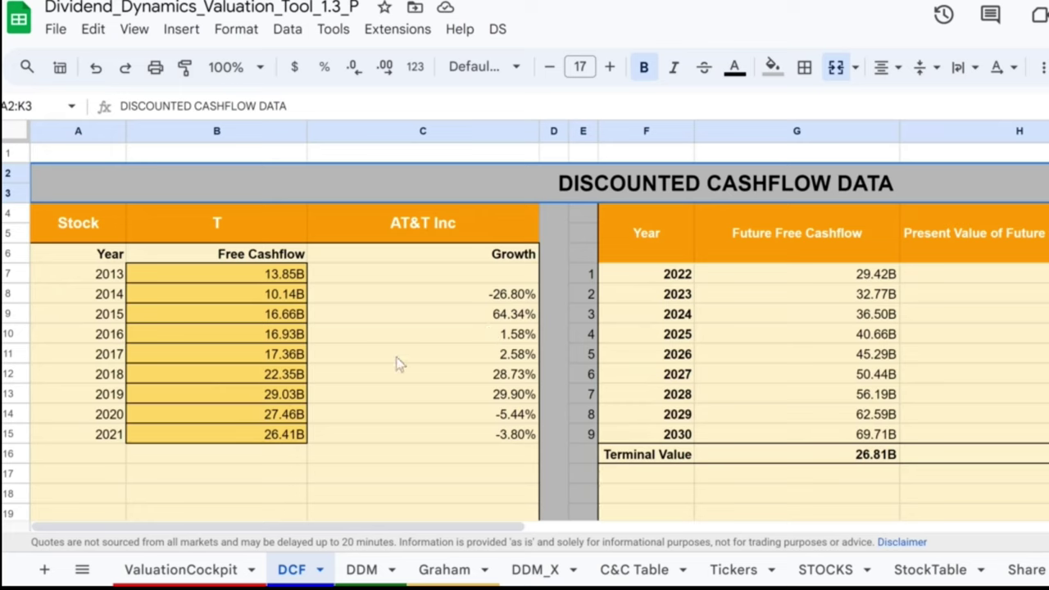
Step: Inspect the Future Free Cashflow projections for 2022 to 2030 and the formulas for 2022, 2030 and the terminal value
scroll(678, 336, "right", 5)
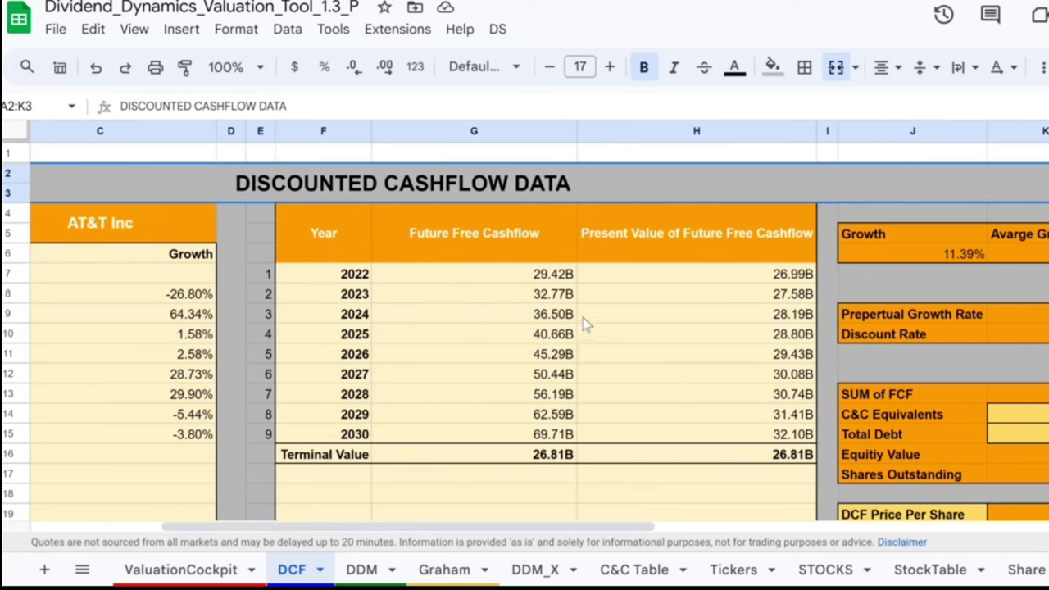
left_click_drag(541, 277, 557, 457)
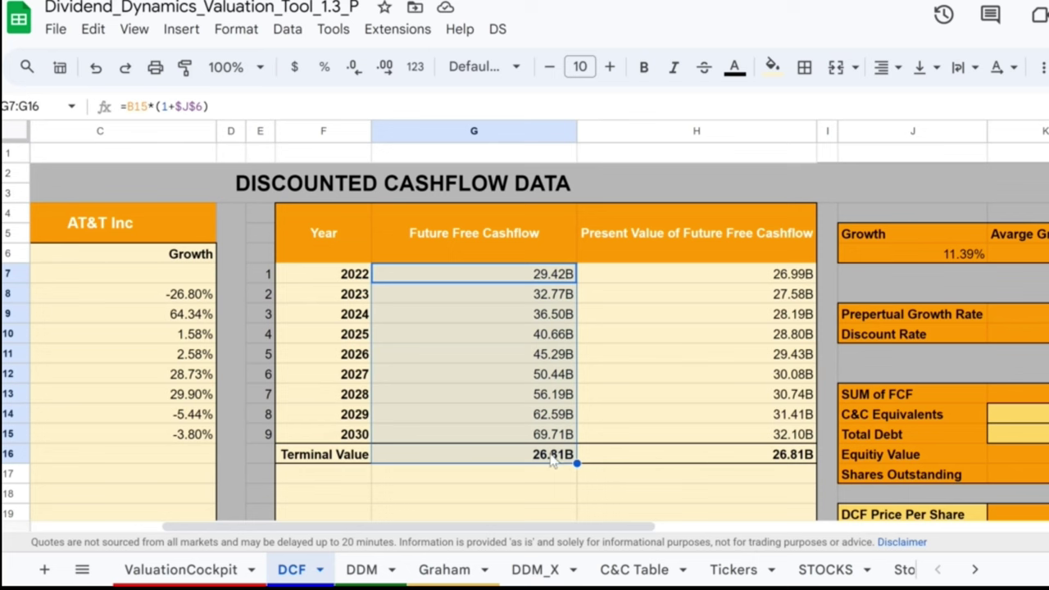
left_click(544, 282)
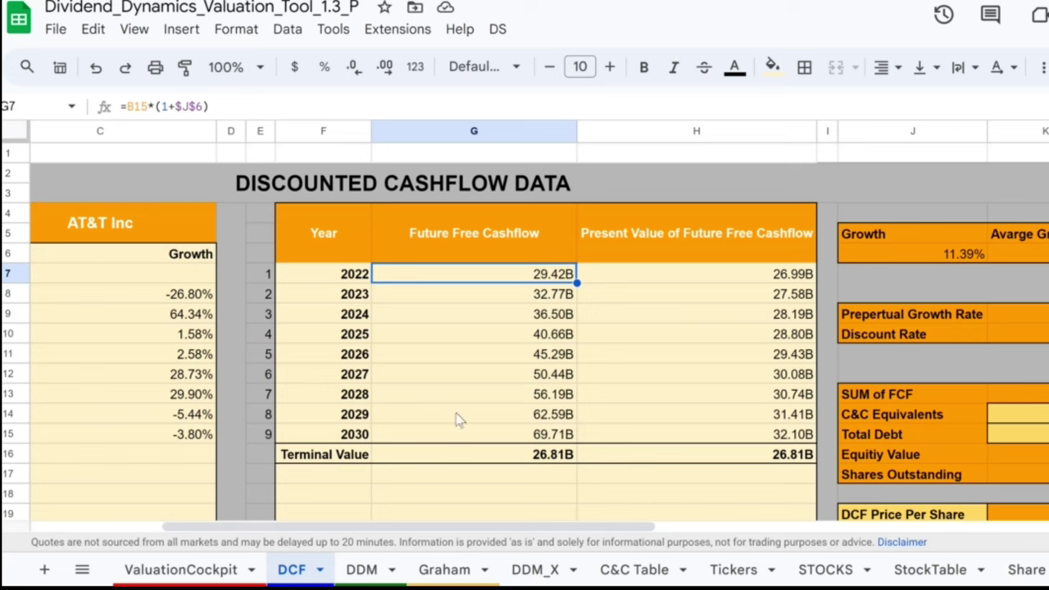
left_click(564, 455)
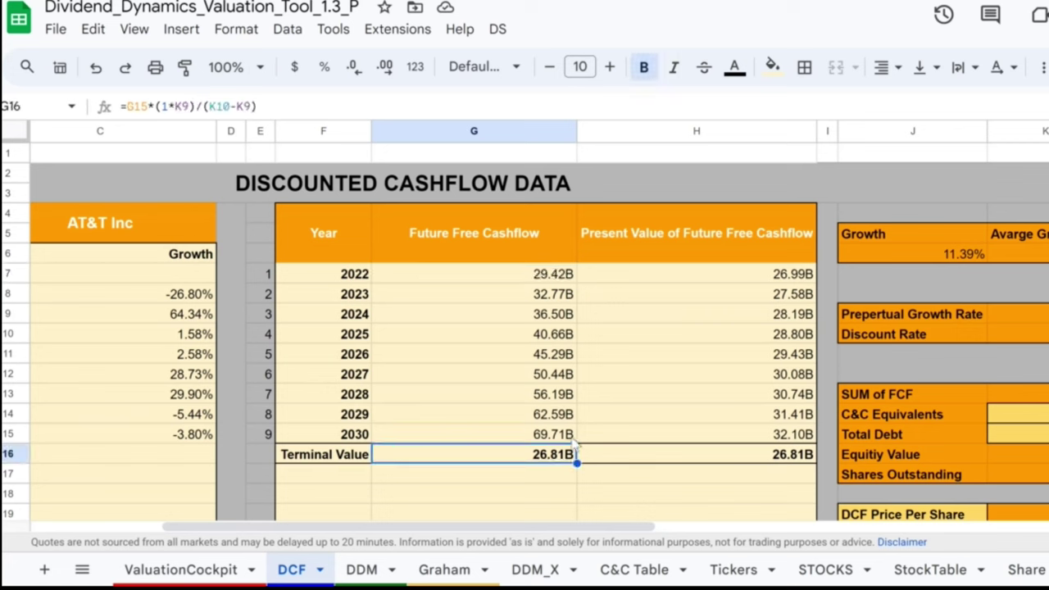
left_click(565, 436)
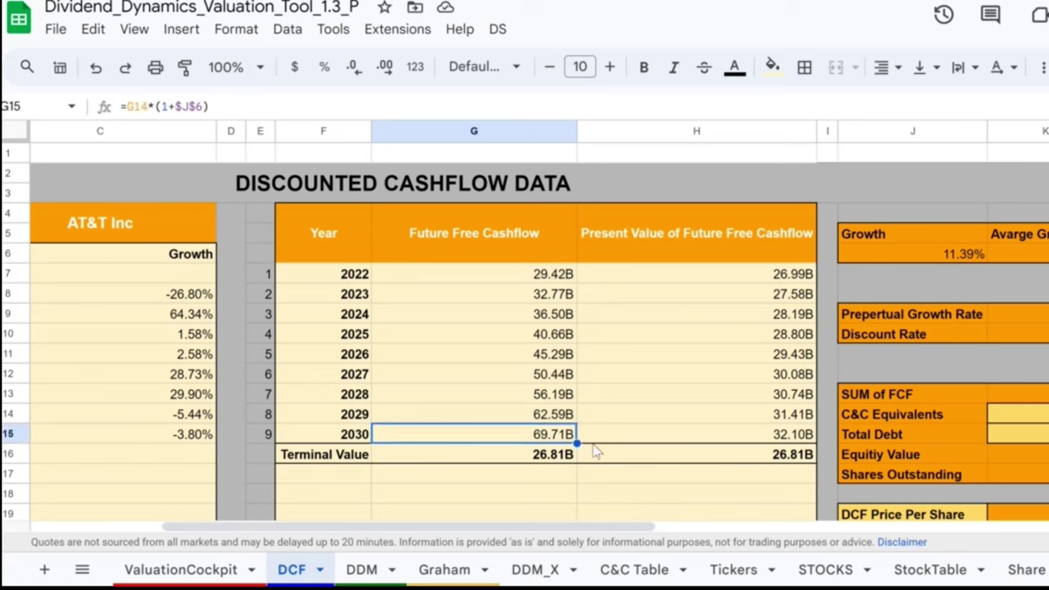
Step: Review the growth assumptions beside the projections and select the Discount Rate value in K10
scroll(979, 327, "right", 3)
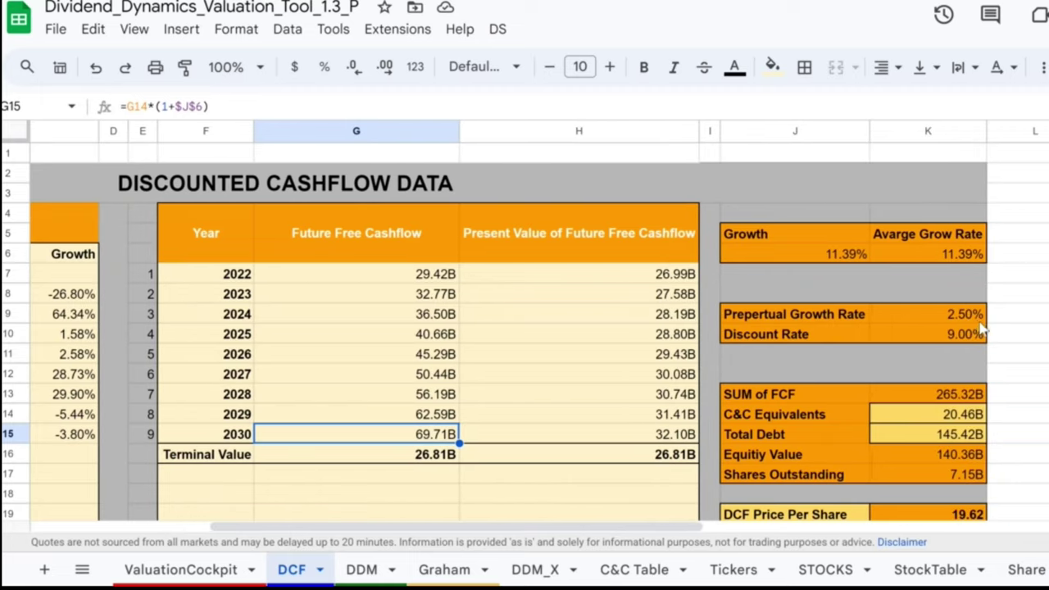
scroll(979, 328, "down", 1)
scroll(979, 328, "right", 3)
left_click(831, 301)
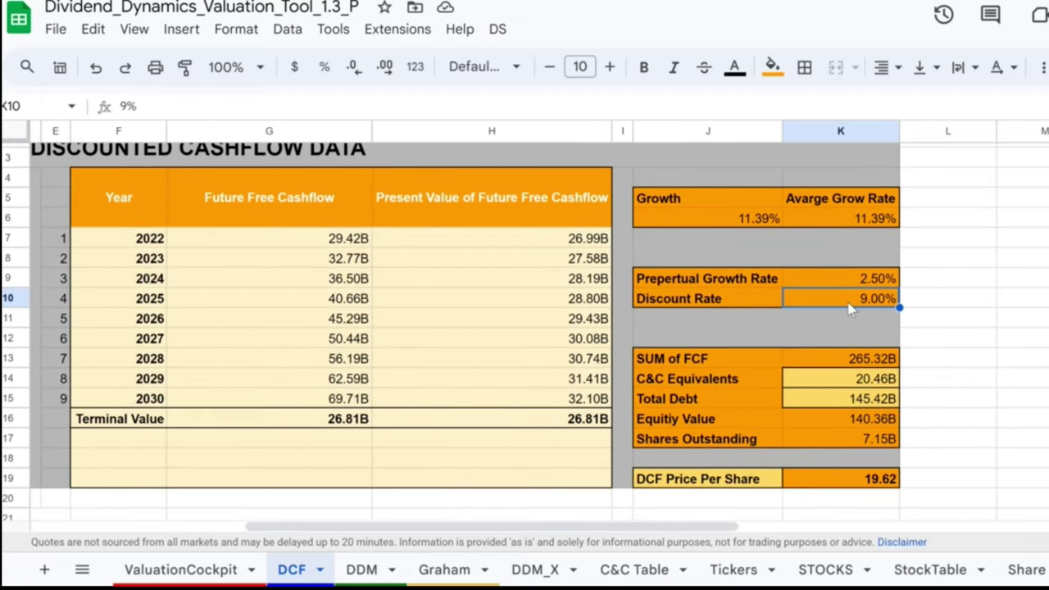
scroll(850, 309, "right", 1)
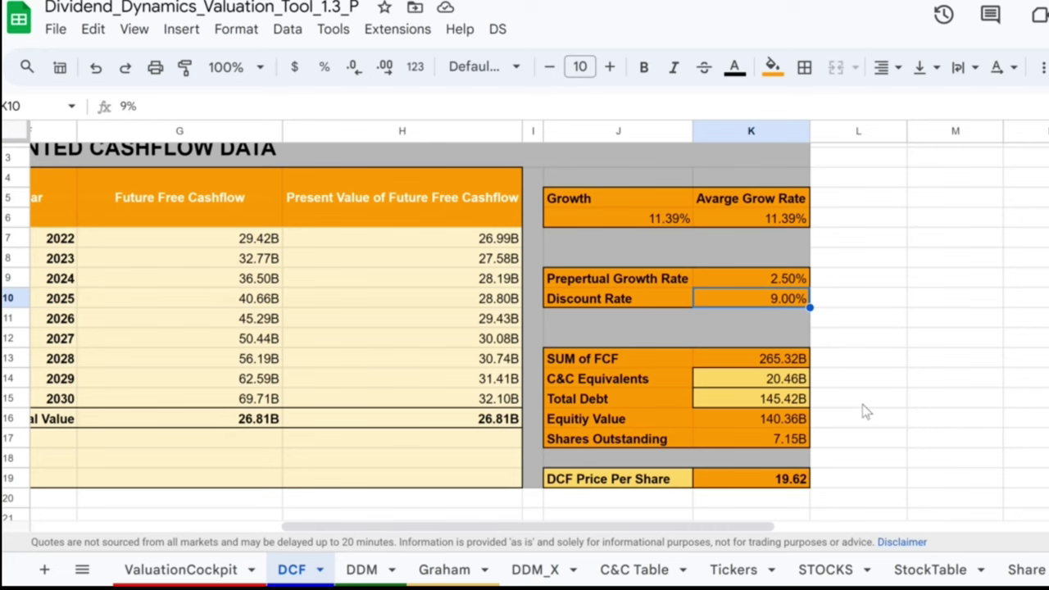
Step: Inspect the formulas behind C&C Equivalents, Total Debt and Equity Value in cells K14 to K16
scroll(865, 410, "down", 1)
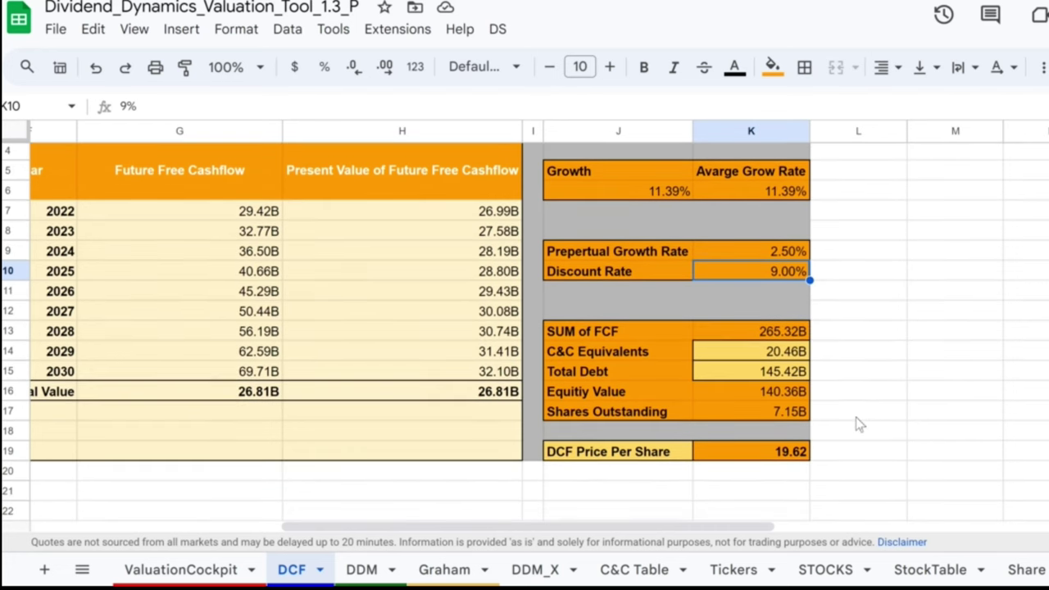
left_click(780, 359)
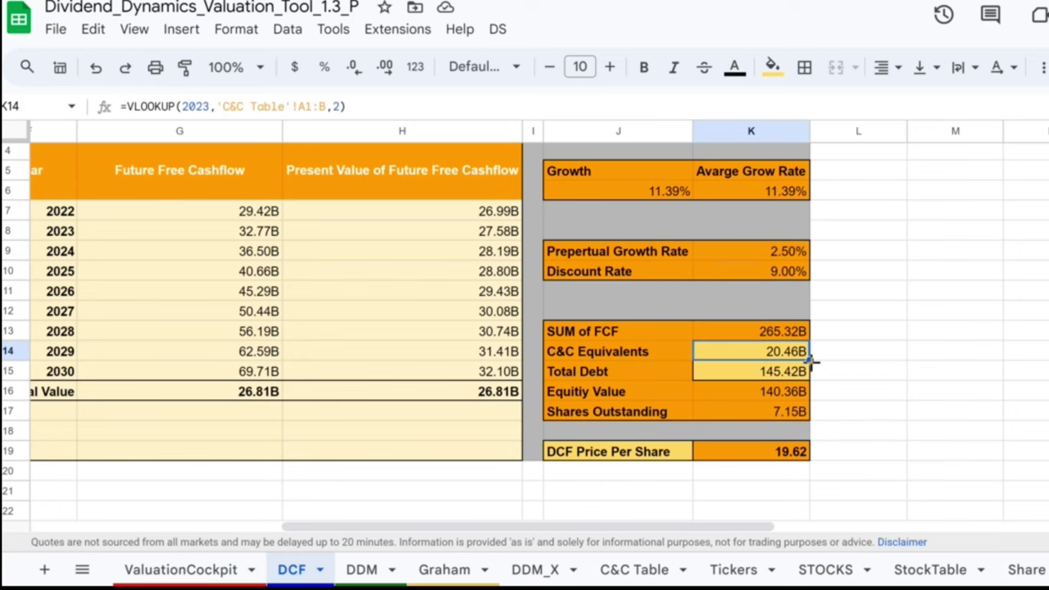
key("Down")
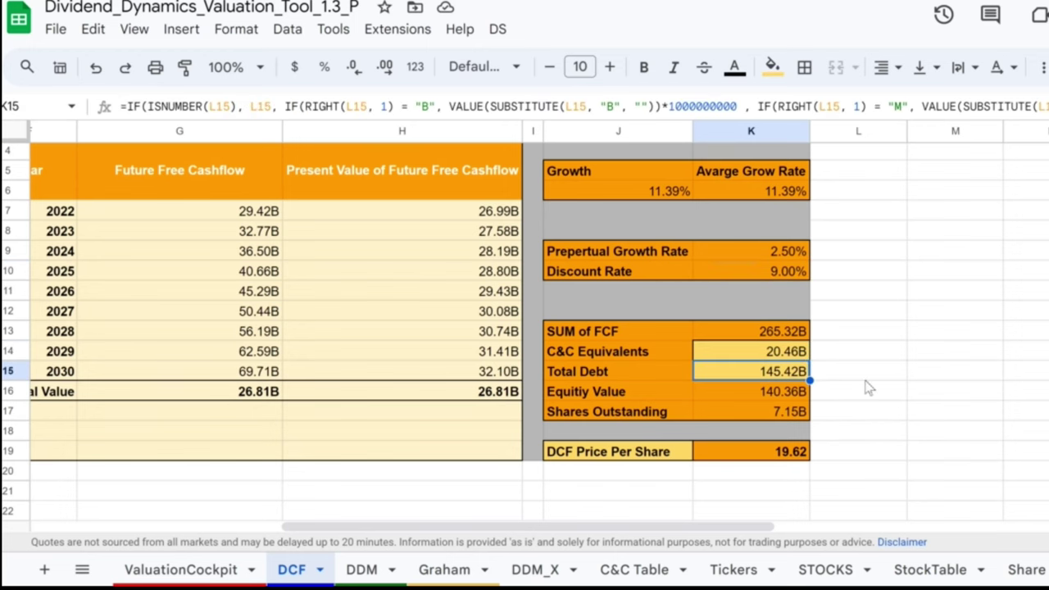
scroll(868, 388, "down", 1)
scroll(868, 388, "down", 1)
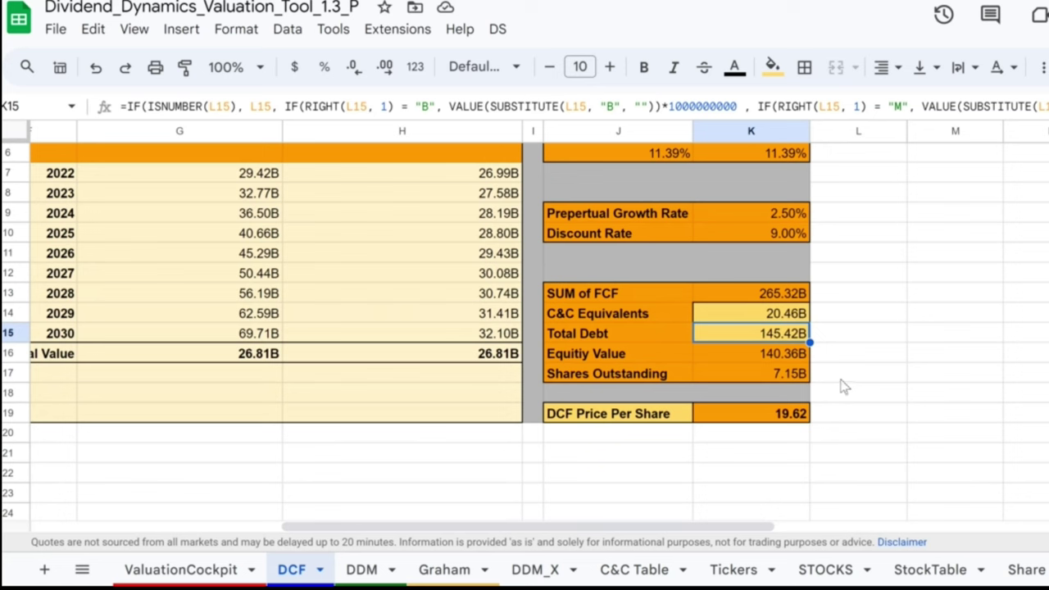
left_click(796, 361)
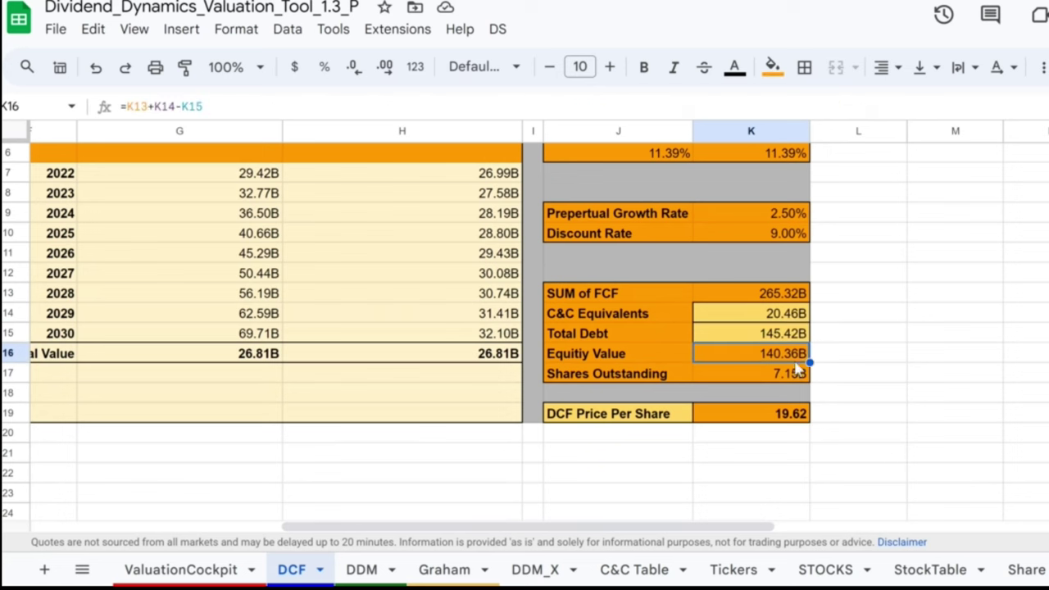
Step: Enlarge the DCF sheet to 125% and inspect the Shares Outstanding and DCF Price Per Share formulas
left_click(233, 67)
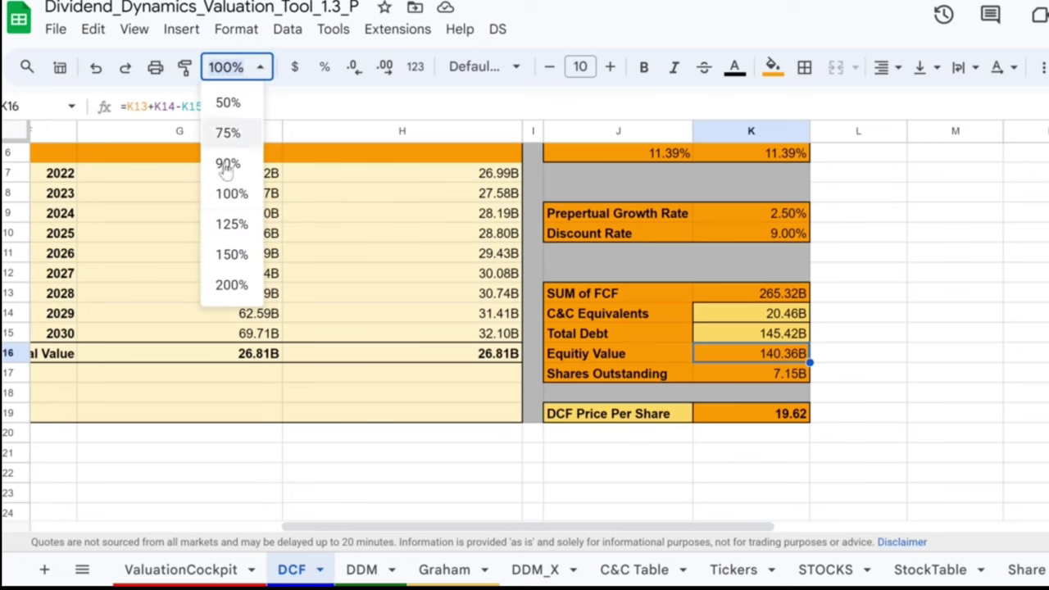
left_click(220, 226)
scroll(705, 373, "down", 3)
scroll(926, 386, "right", 3)
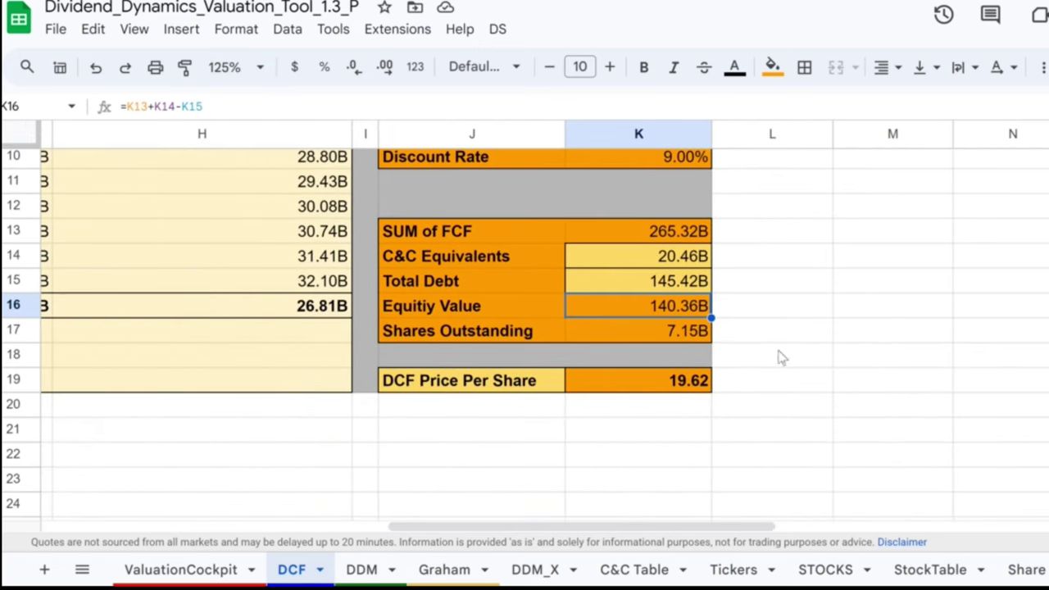
scroll(711, 369, "up", 1)
left_click(693, 364)
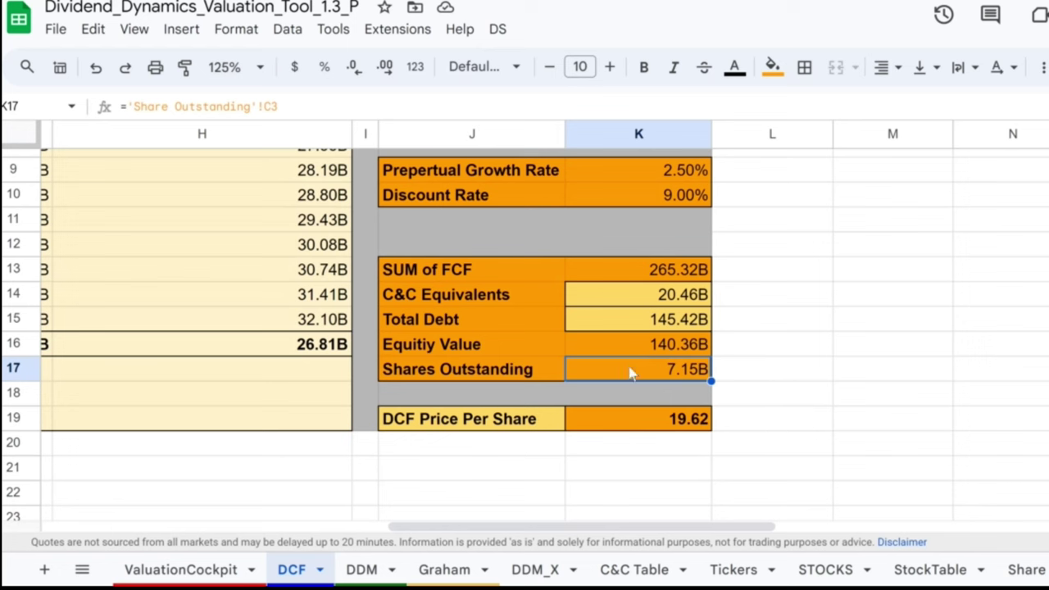
left_click(697, 421)
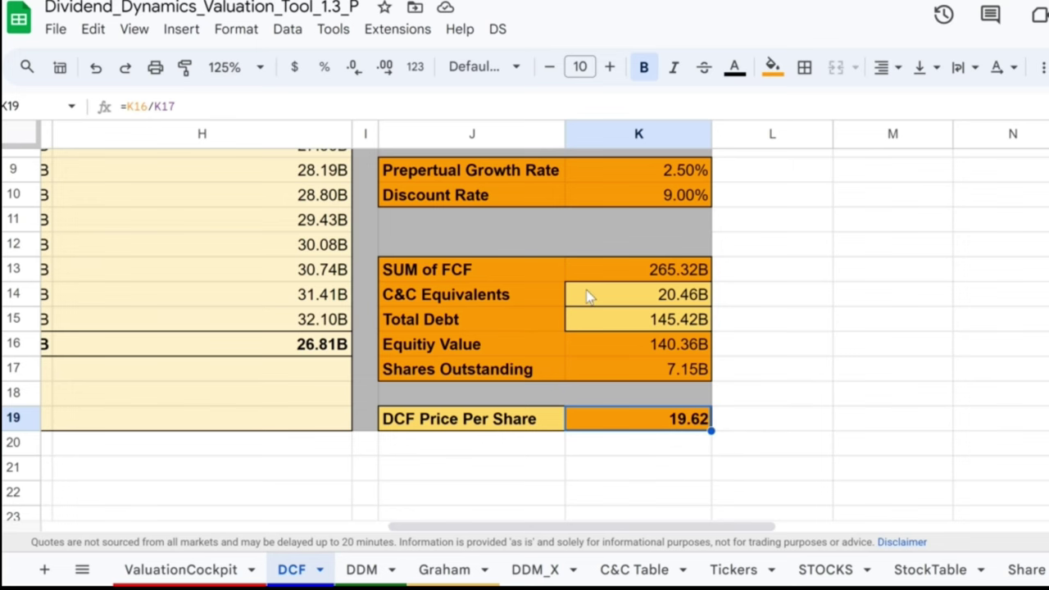
Step: Open the DDM sheet and look across the AT&T table from the yearly rows to the valuation figures
scroll(588, 297, "up", 3)
left_click(361, 569)
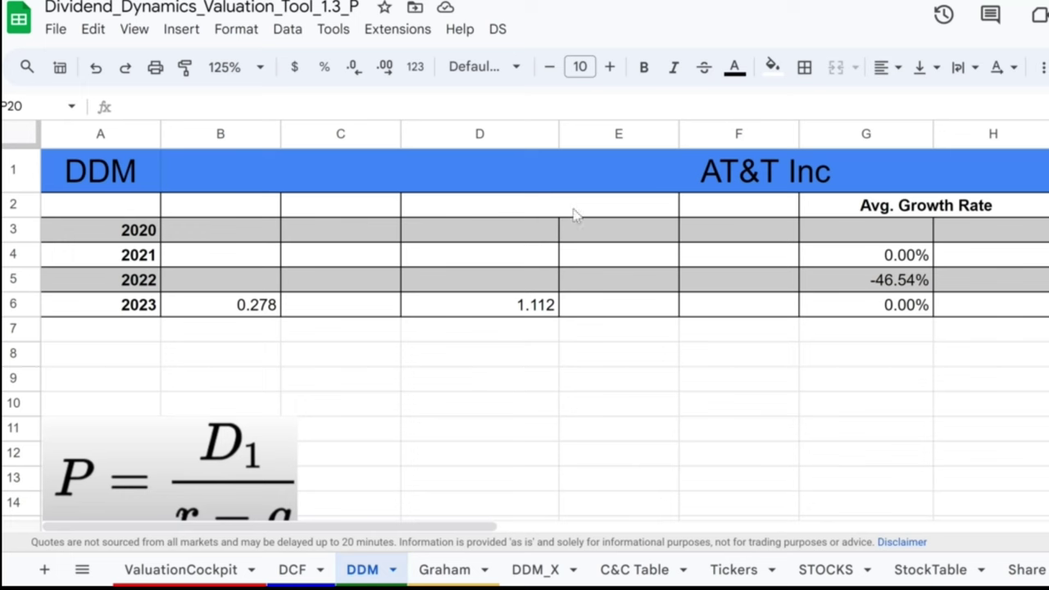
scroll(440, 217, "right", 5)
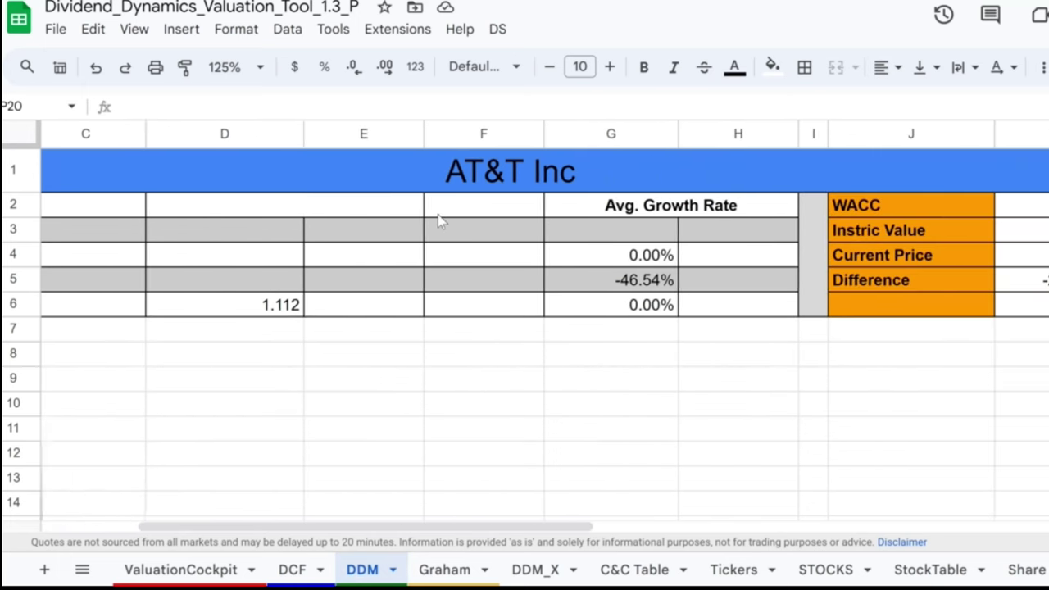
scroll(440, 221, "right", 3)
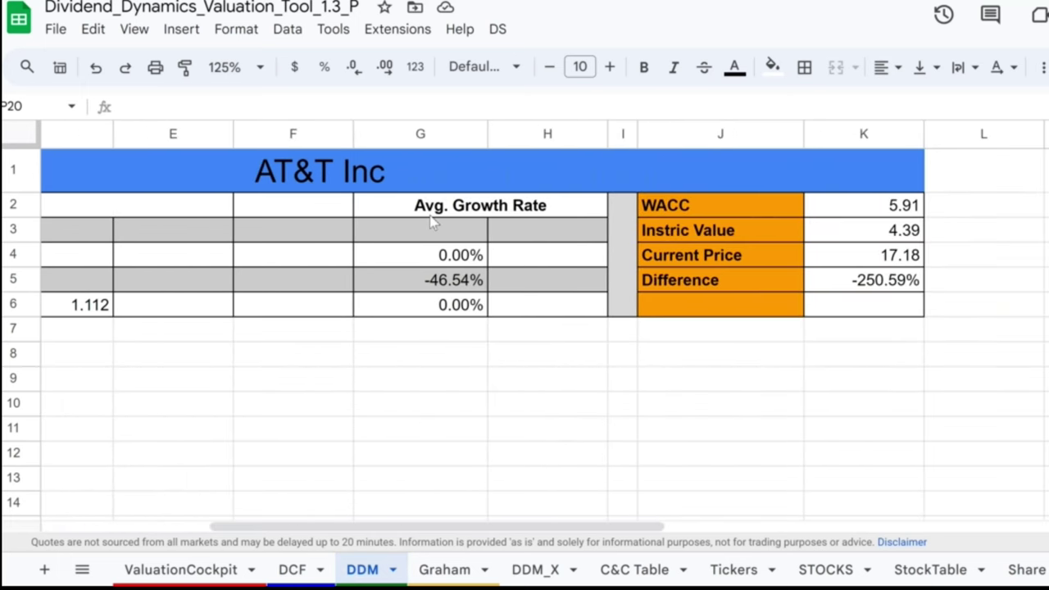
scroll(454, 283, "left", 6)
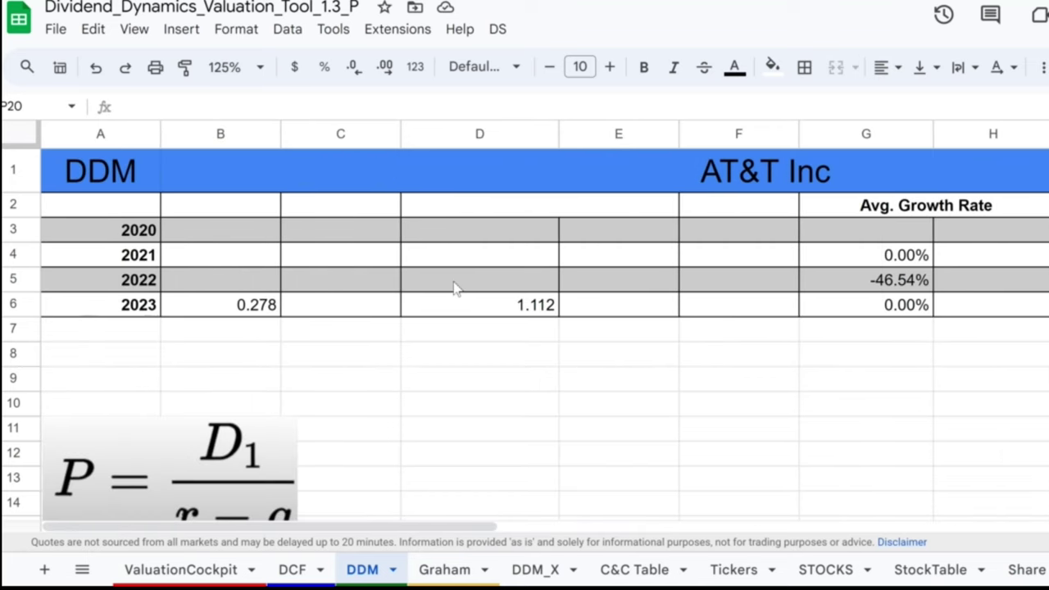
Step: Check the 2023 average growth rate formula and select the 2023 row from B6 to G6
left_click(905, 311)
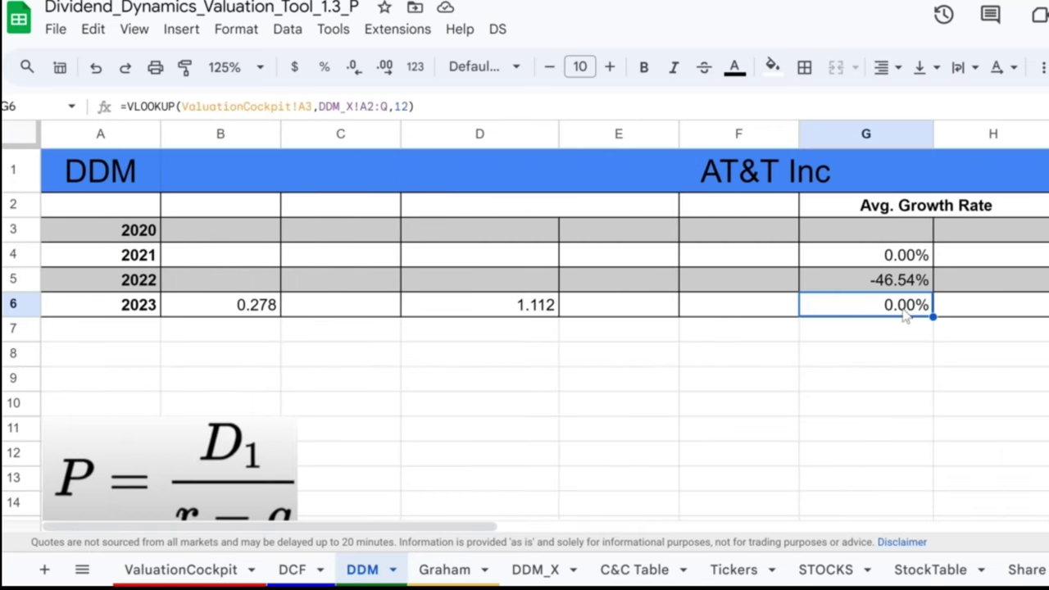
left_click_drag(270, 309, 549, 308)
left_click_drag(617, 322, 916, 310)
Step: Inspect the source formulas of WACC, intrinsic value, current price and difference in cells K2 to K5
scroll(847, 307, "right", 8)
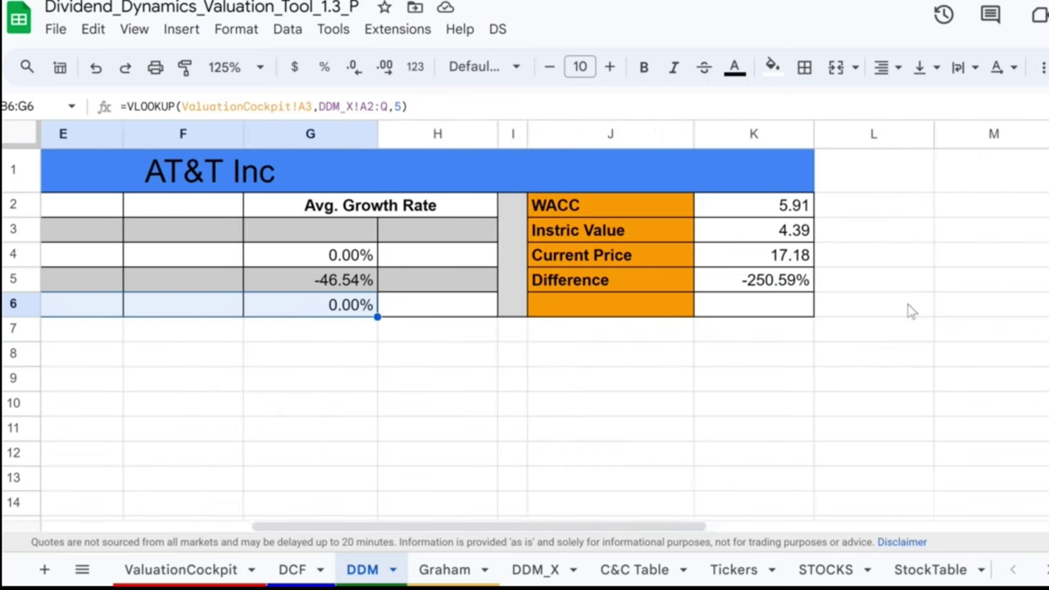
left_click(653, 215)
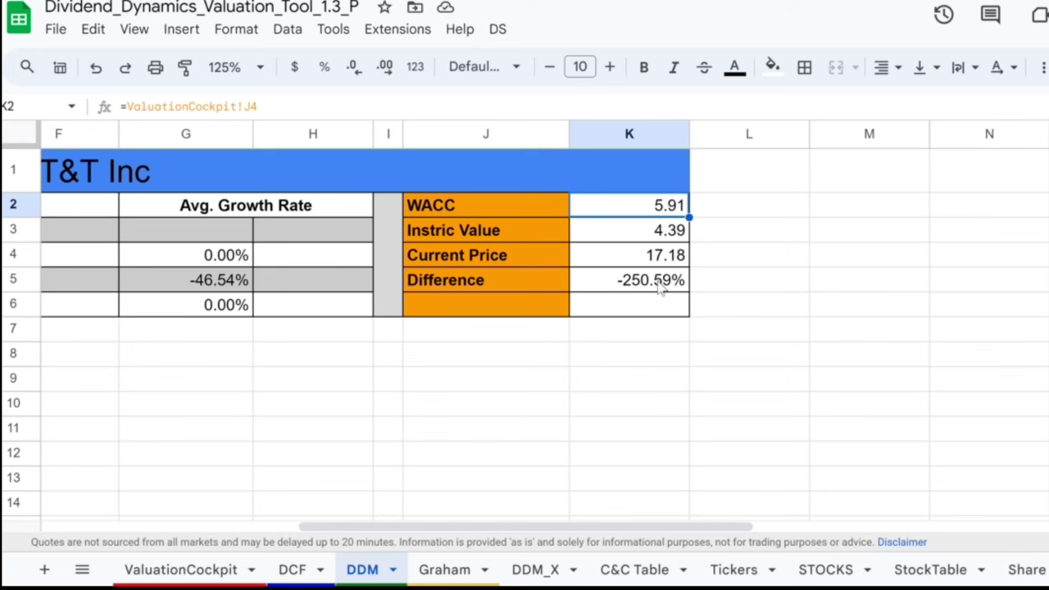
left_click(669, 238)
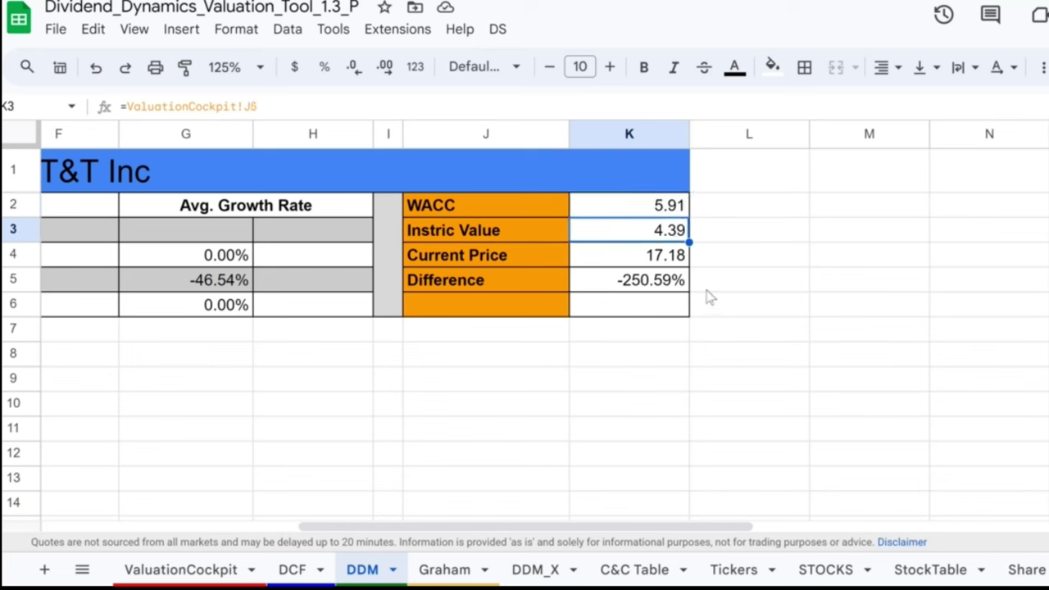
left_click(677, 261)
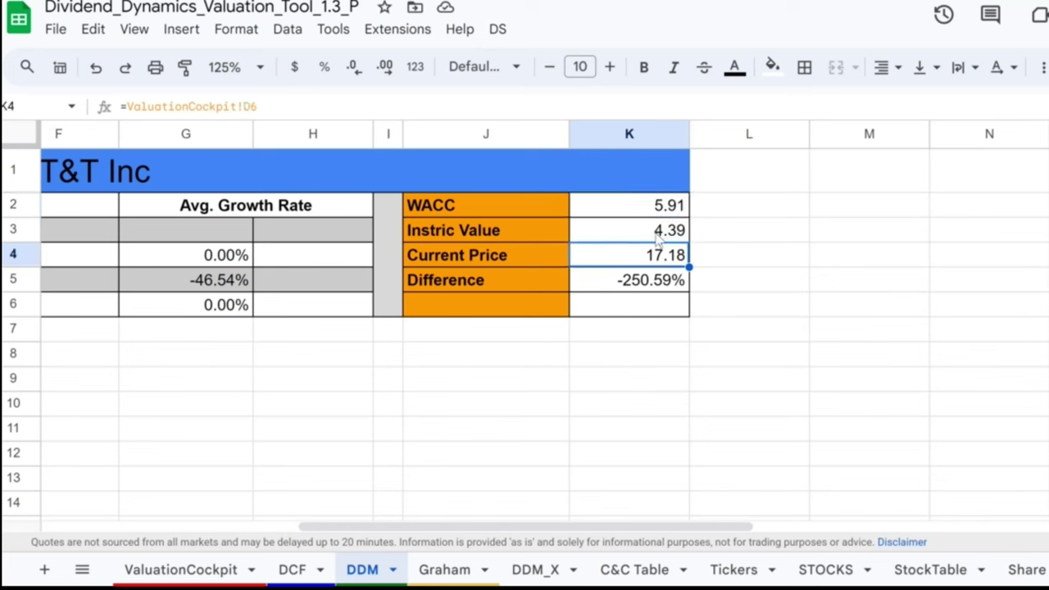
left_click(676, 287)
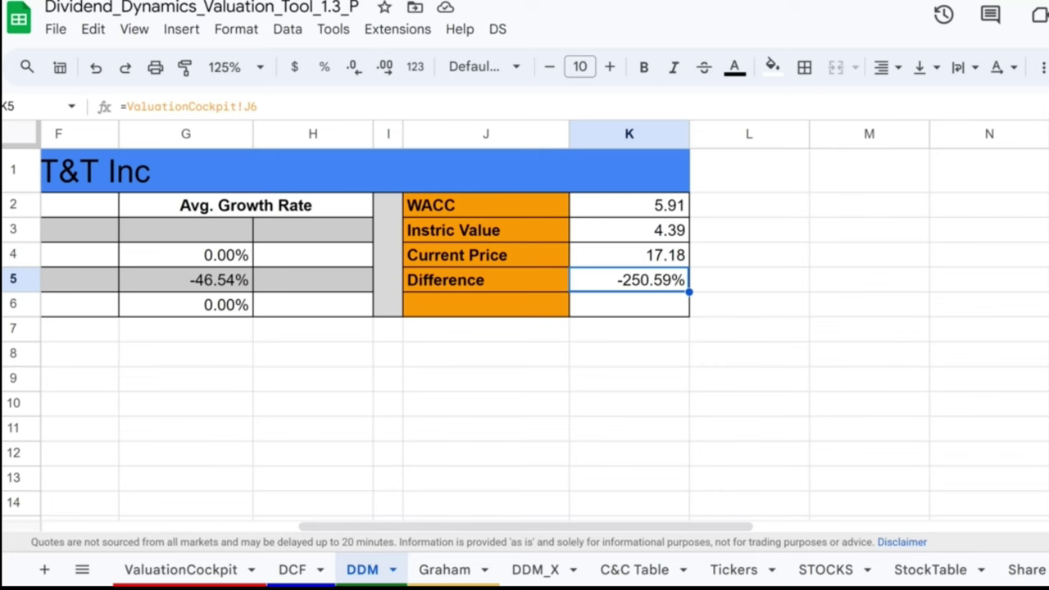
Step: Reduce the DDM sheet's zoom to 90% to view the whole model, and switch back to the DCF sheet
left_click(236, 69)
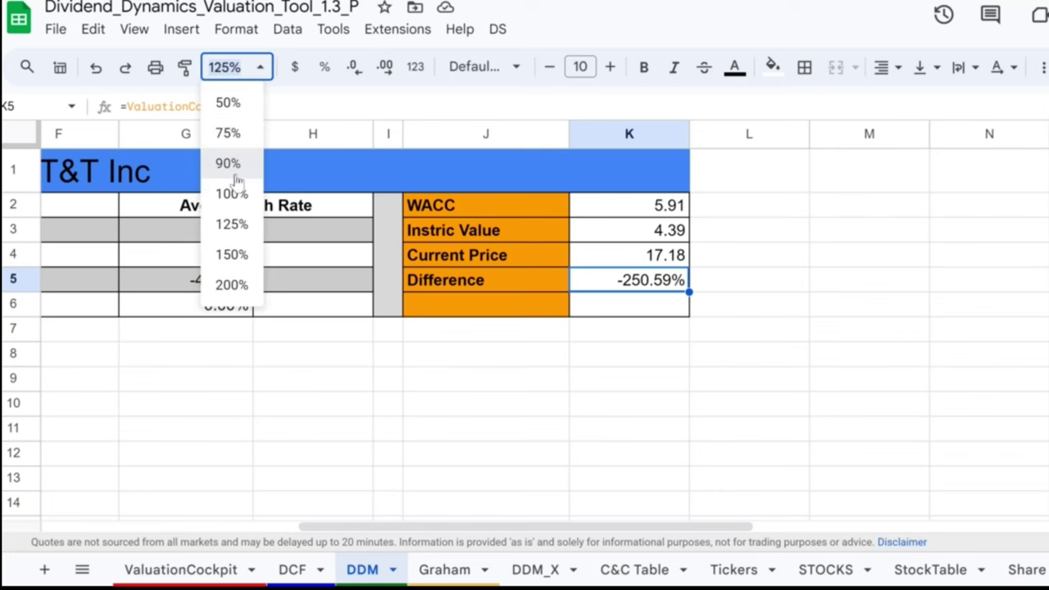
left_click(229, 164)
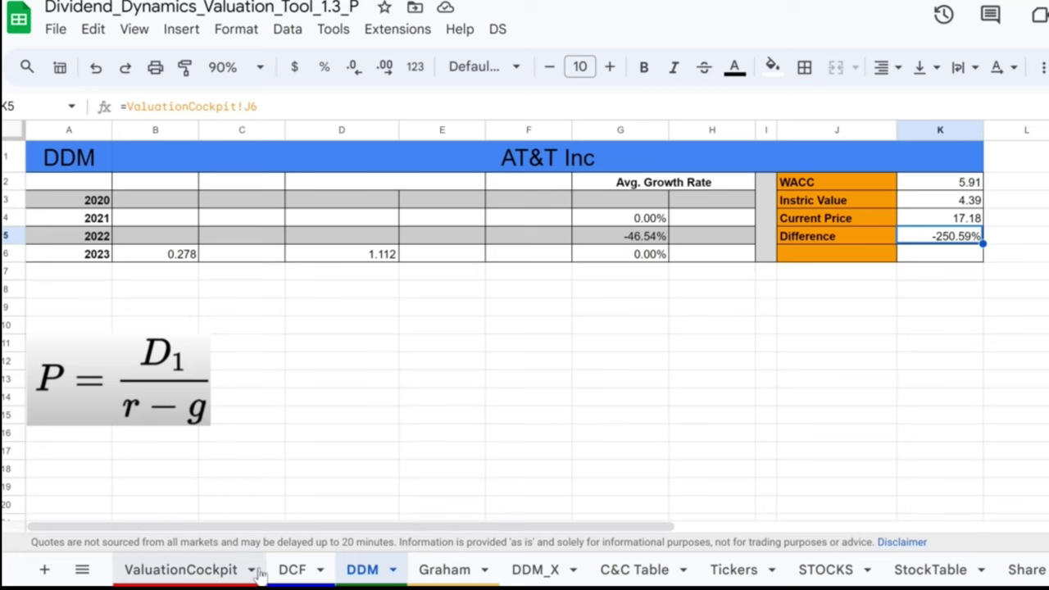
left_click(292, 571)
left_click_drag(438, 527, 43, 505)
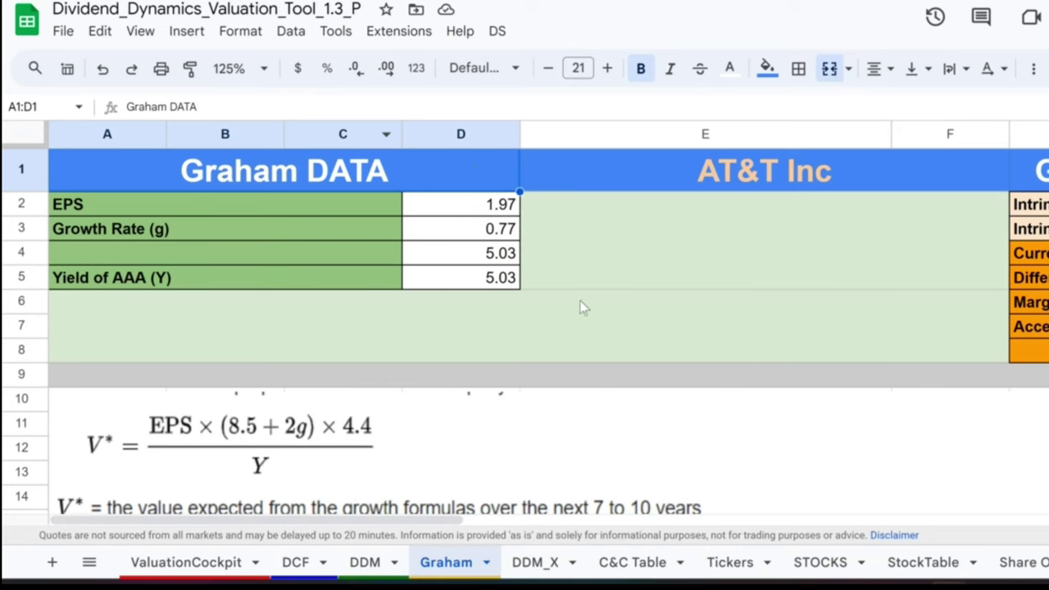
Step: Look across the Graham sheet's data and valuation blocks and check the formula behind the company name heading
scroll(508, 246, "right", 5)
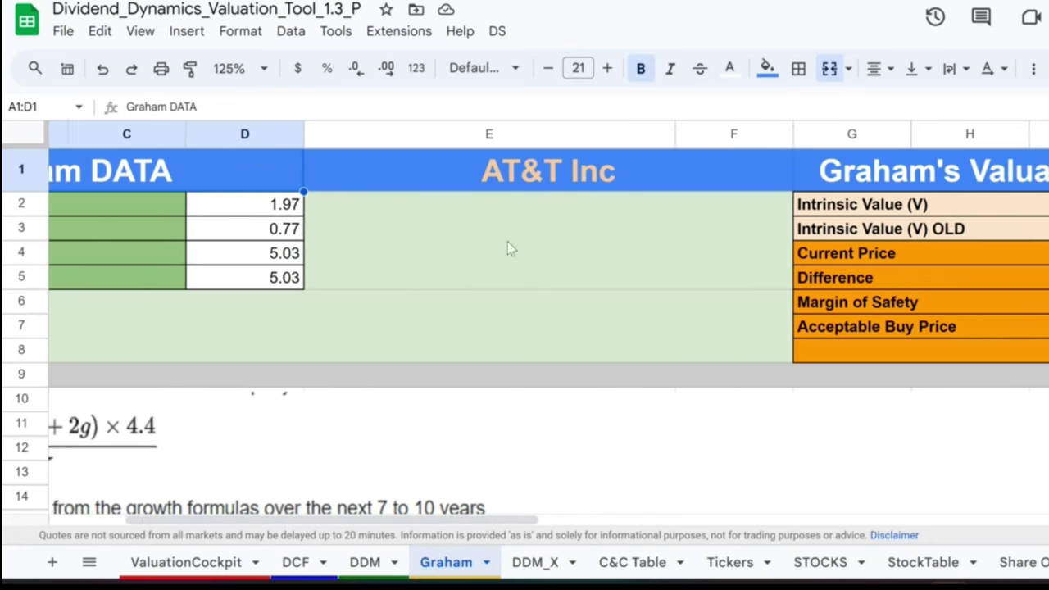
left_click(531, 176)
scroll(531, 176, "left", 5)
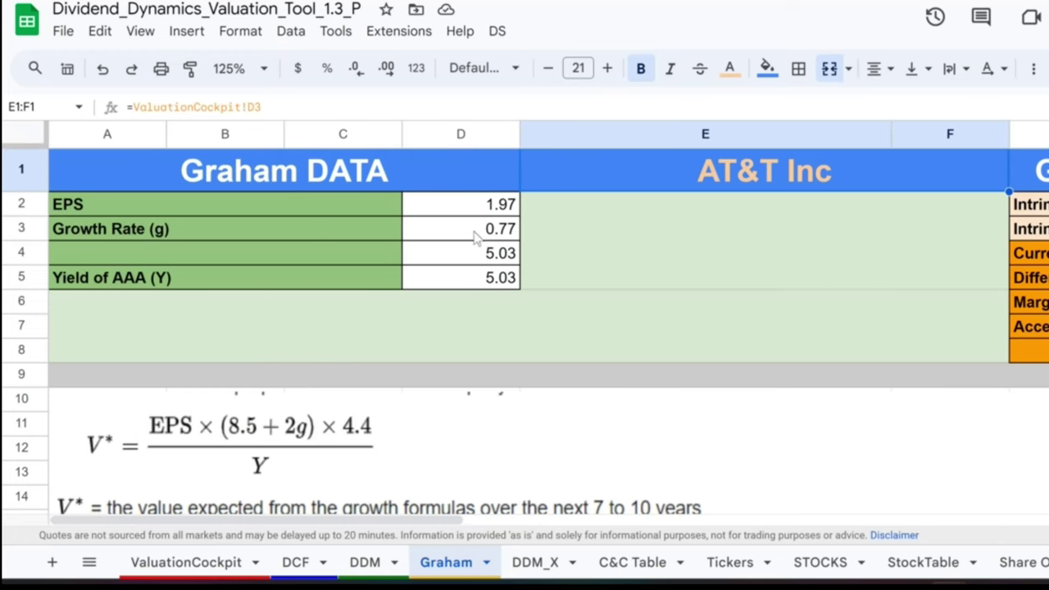
Step: Inspect the Graham data inputs in D2 to D5: EPS, growth rate and the source formula of the AAA yield
left_click(579, 261)
left_click(497, 211)
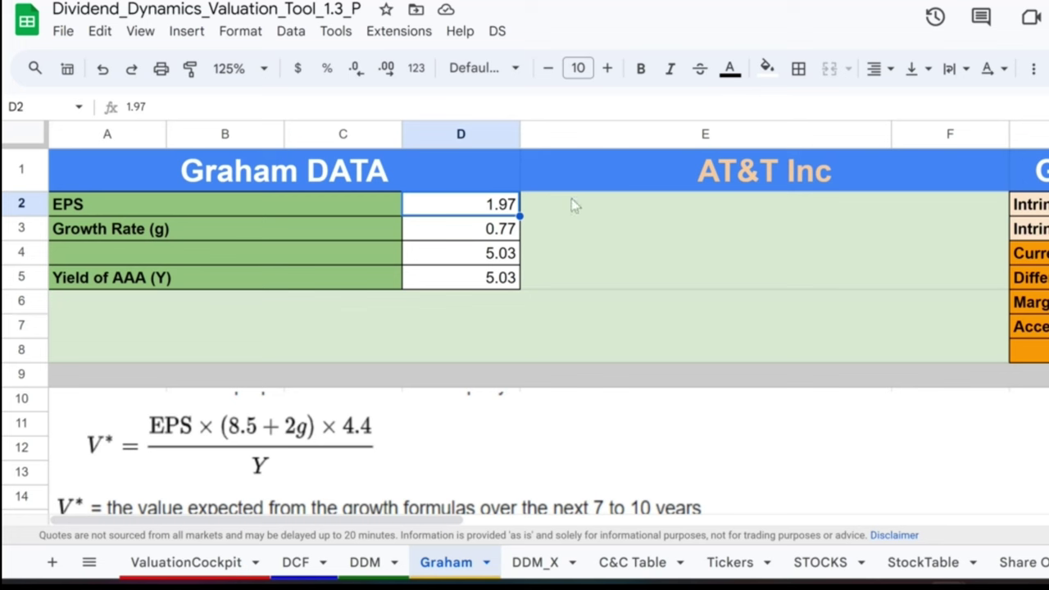
left_click(488, 231)
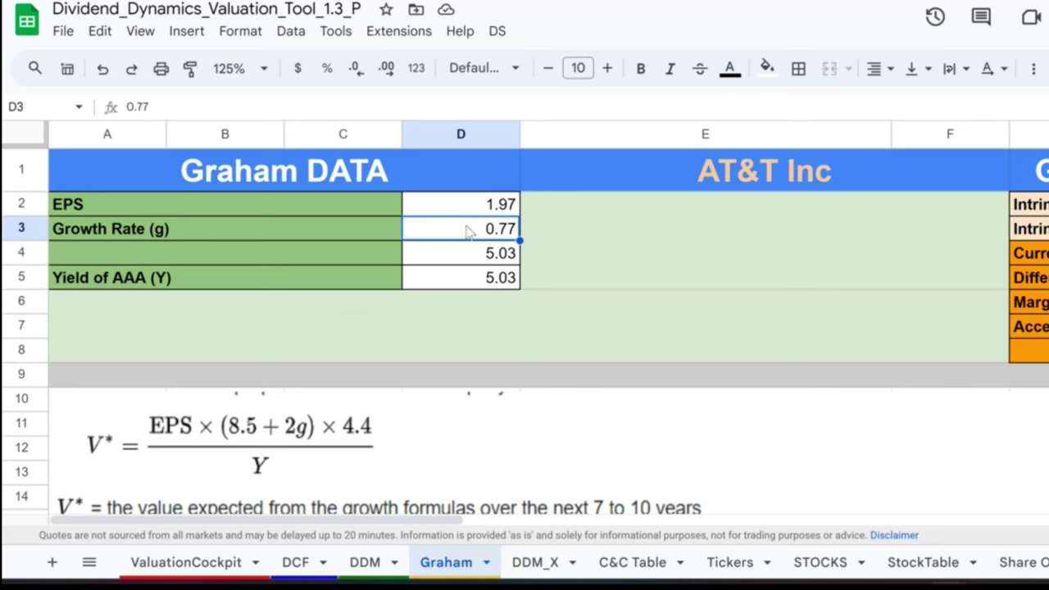
left_click(498, 262)
left_click(498, 277)
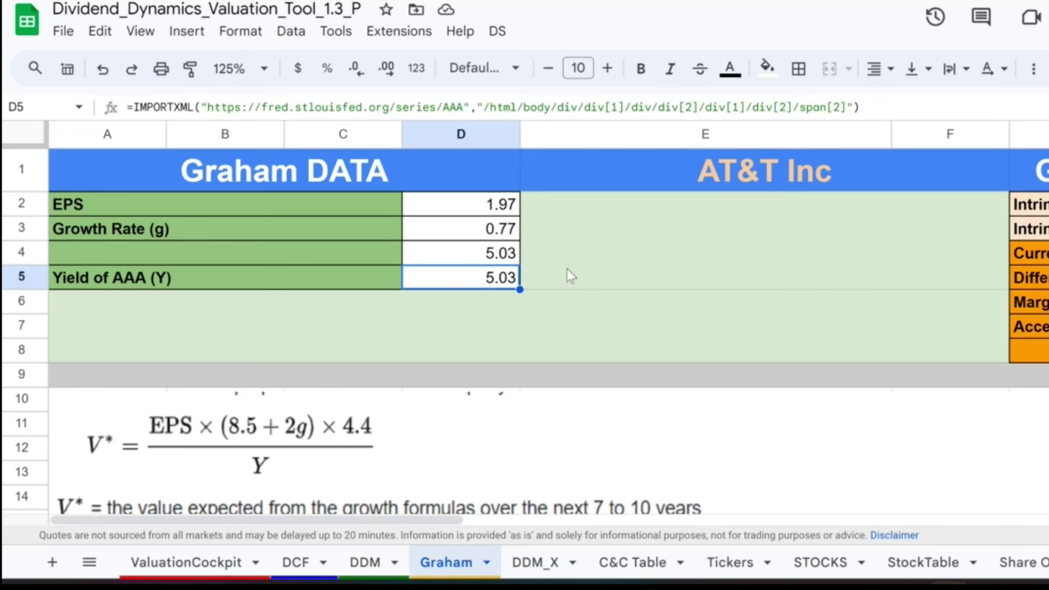
Step: Inspect the Graham valuation formulas in column J for intrinsic value, current price, difference, margin of safety and acceptable buy price
scroll(571, 276, "right", 10)
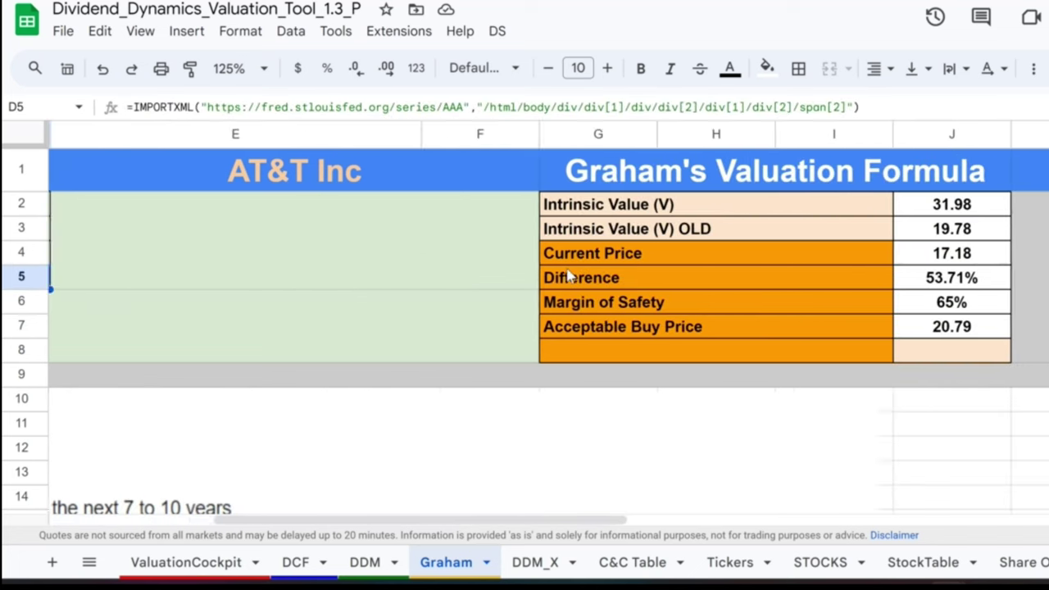
left_click(680, 206)
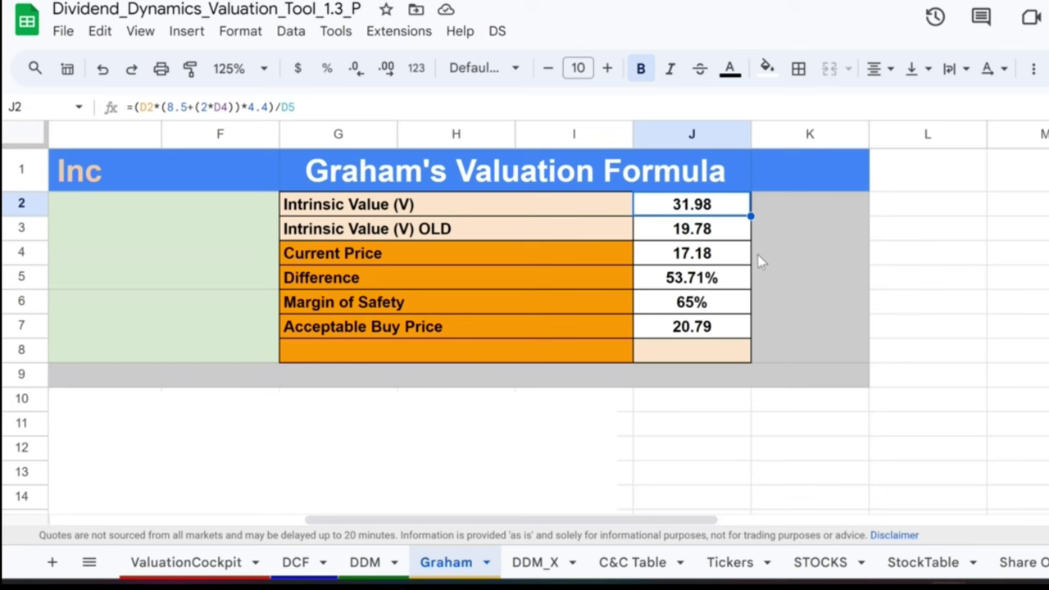
left_click(698, 256)
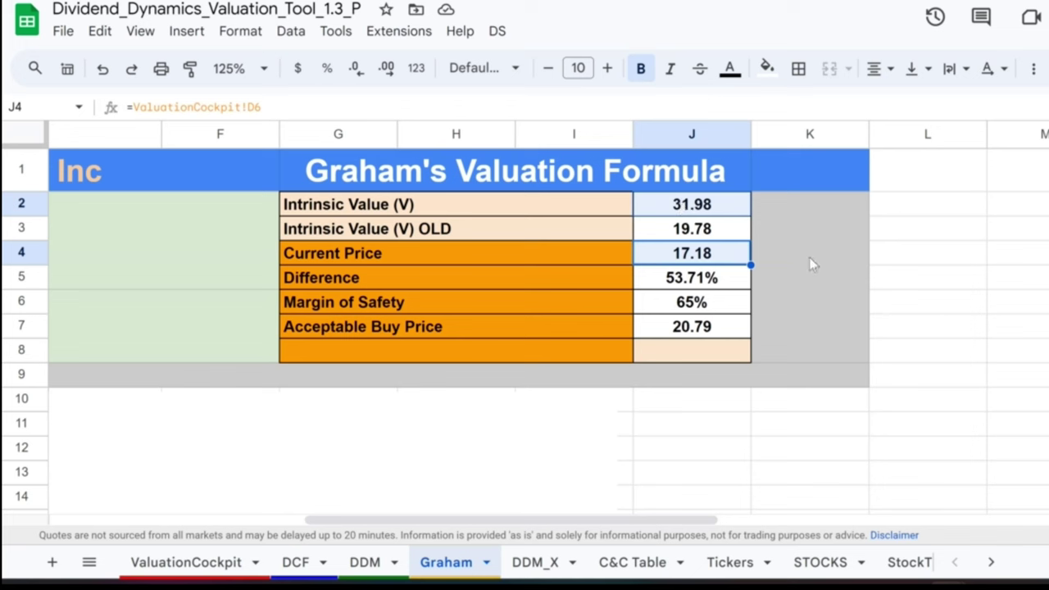
left_click(711, 278)
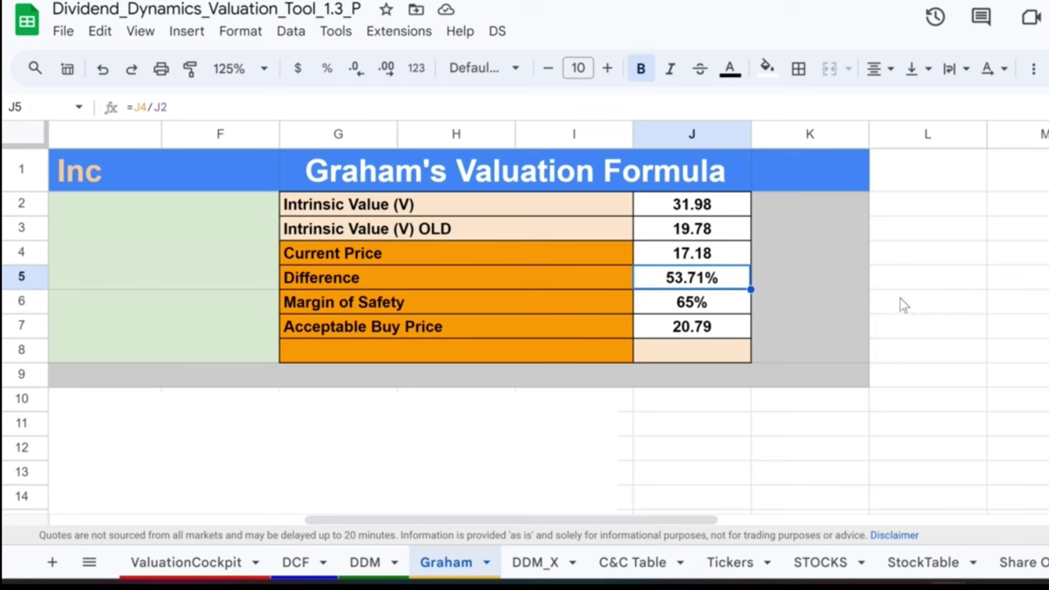
left_click(731, 303)
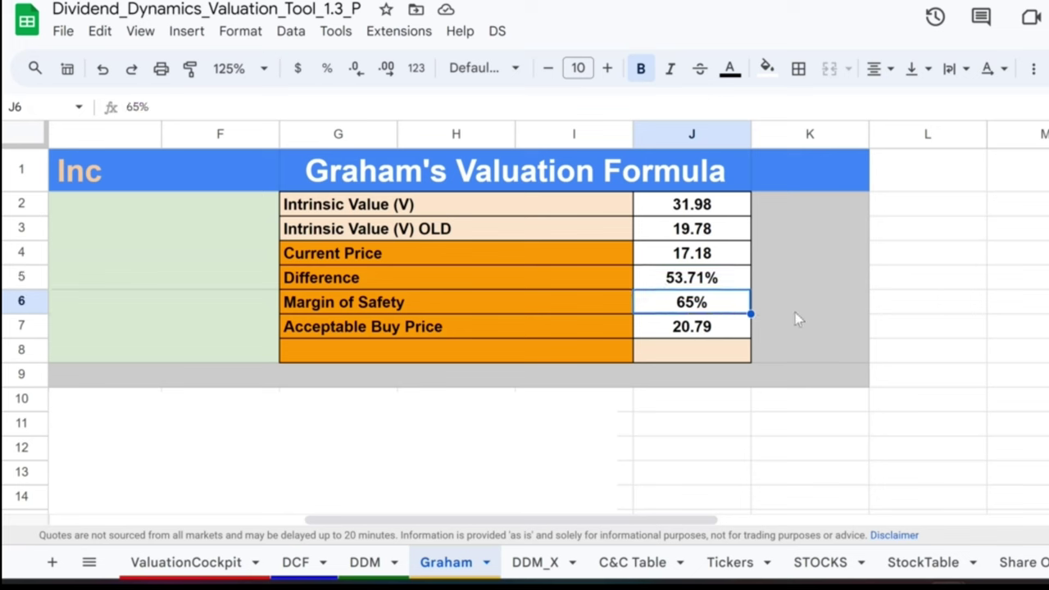
left_click(698, 329)
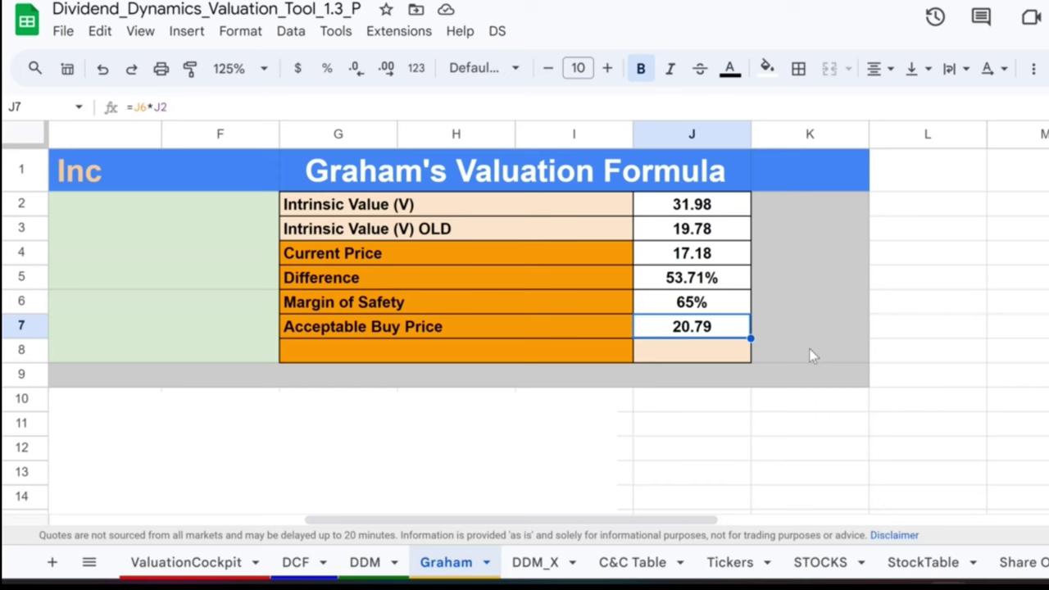
scroll(808, 348, "left", 10)
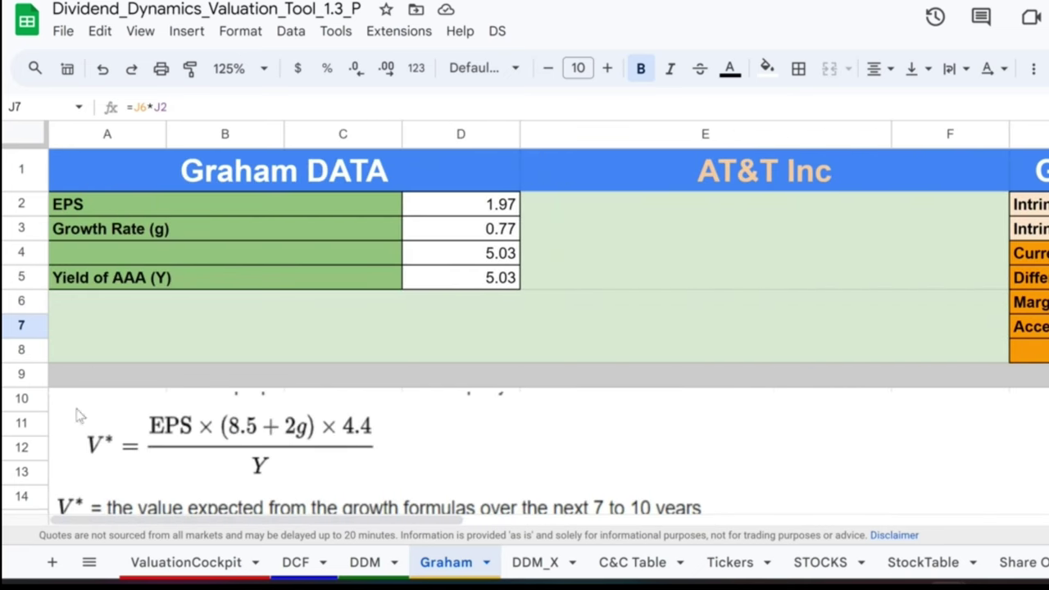
Step: On the ValuationCockpit sheet, check the source formulas of the average growth rate, DCF price per share and current price
left_click(195, 562)
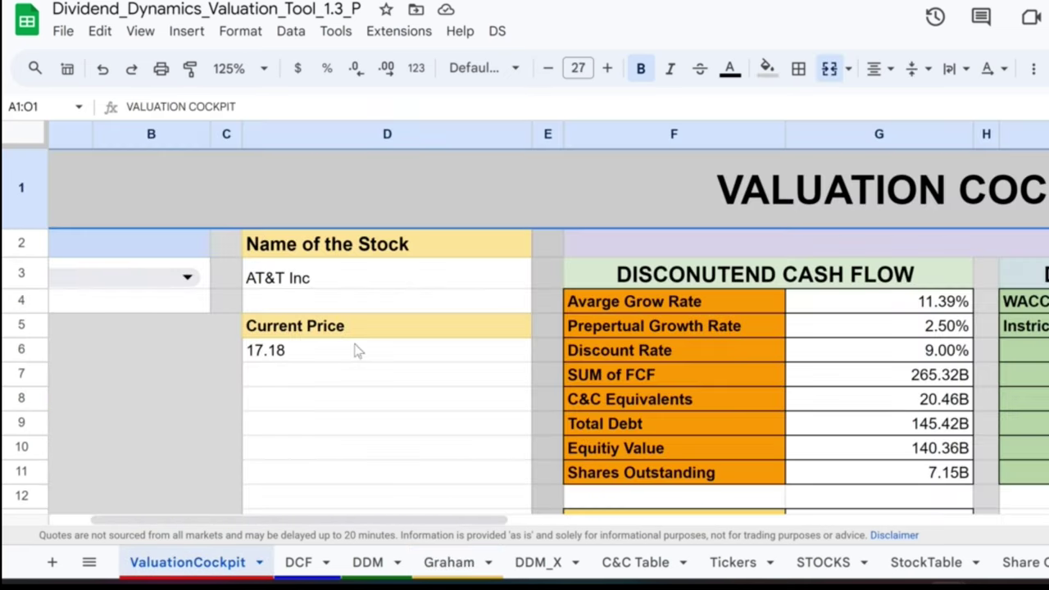
scroll(353, 347, "down", 1)
scroll(353, 346, "right", 6)
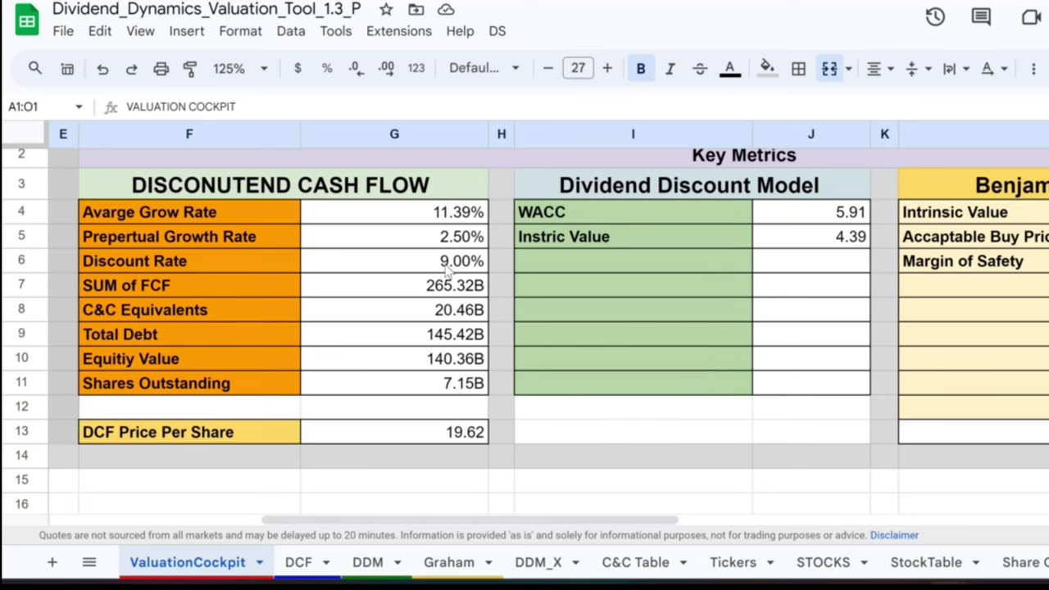
left_click(409, 208)
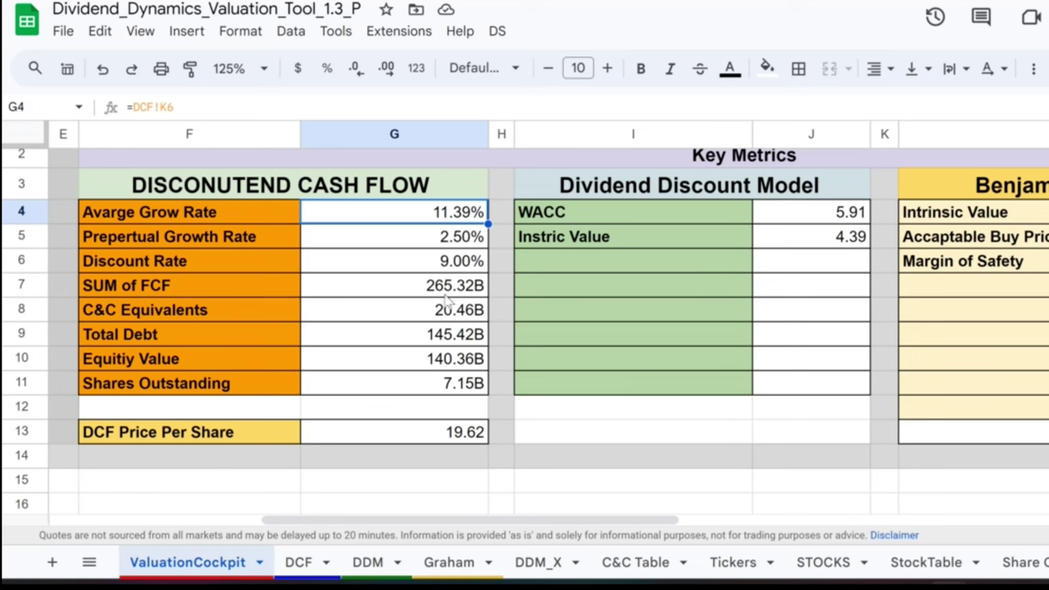
left_click(403, 435)
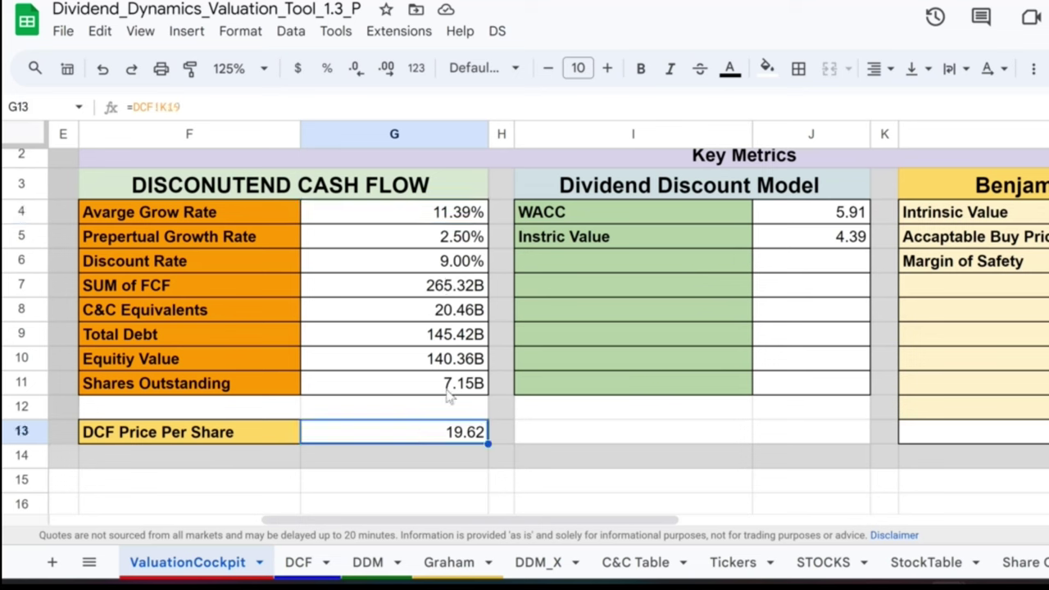
scroll(473, 366, "left", 5)
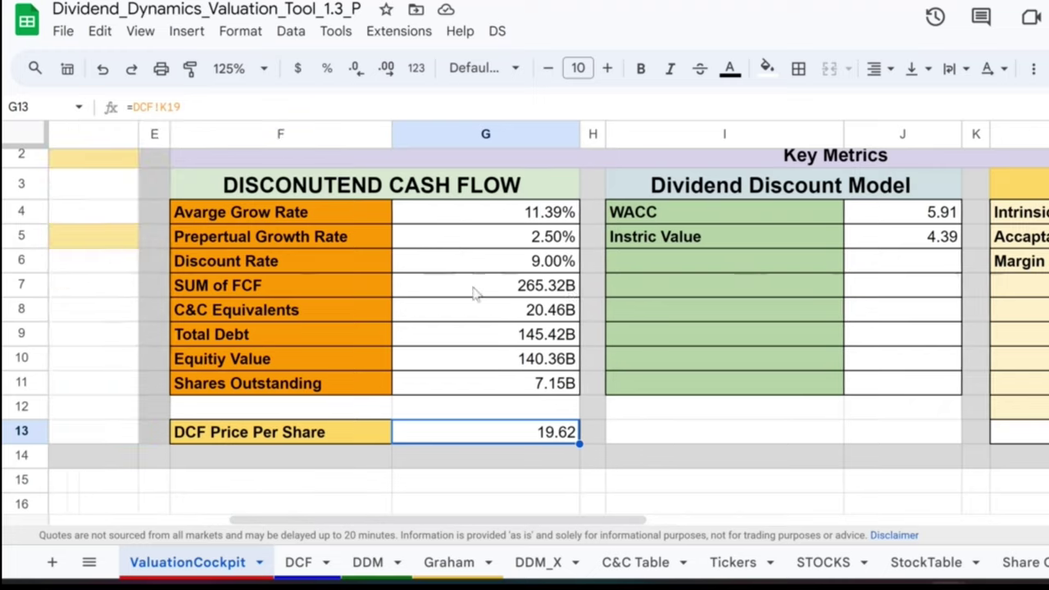
left_click(236, 252)
Step: Inspect the lookup formulas behind WACC and intrinsic value in J4 and J5 of the Dividend Discount Model block
scroll(236, 253, "right", 10)
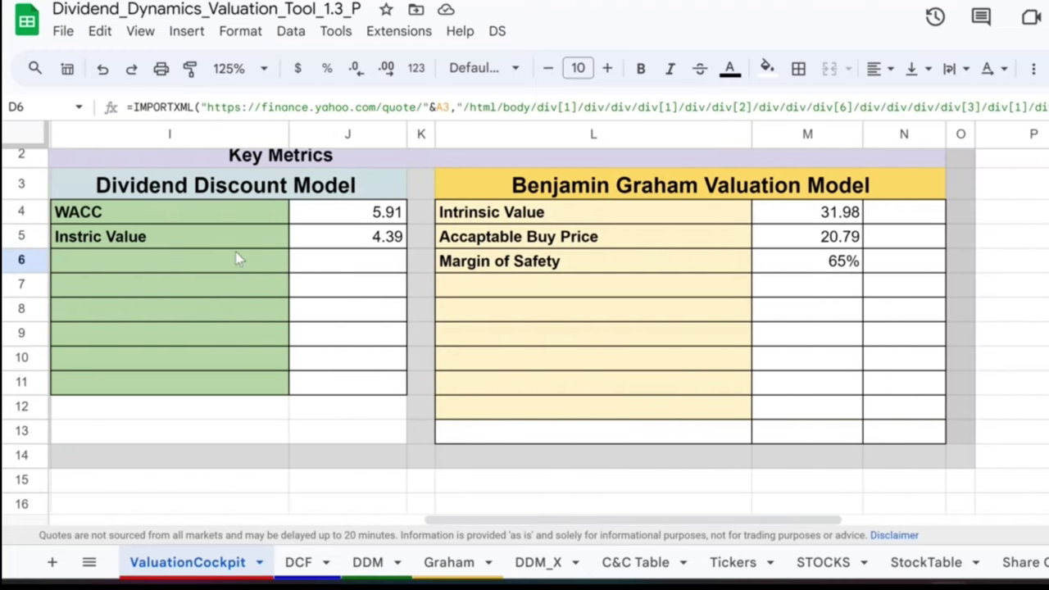
left_click(343, 219)
left_click(358, 238)
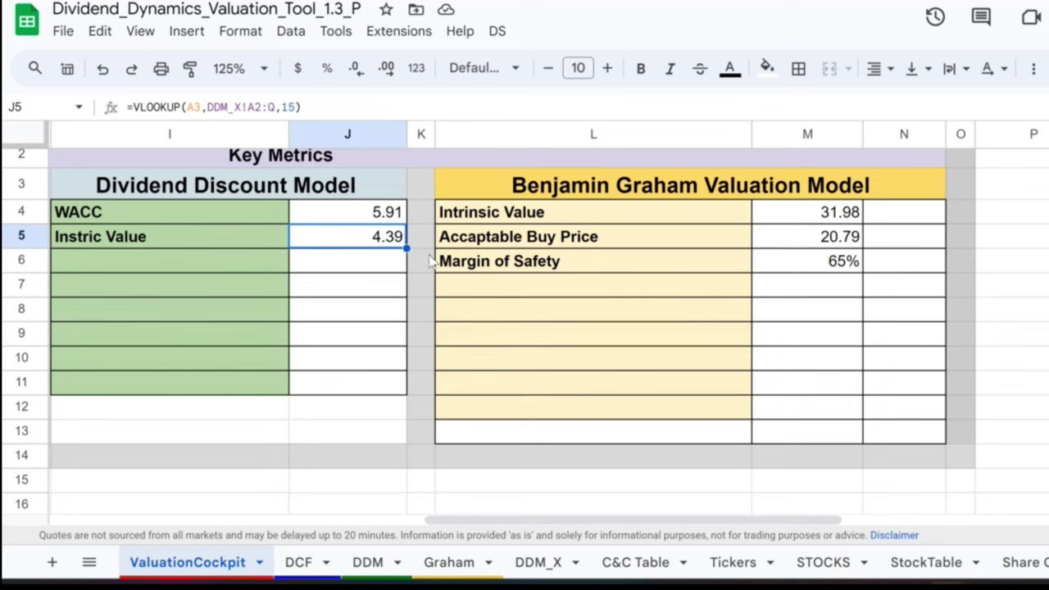
left_click_drag(209, 244, 373, 242)
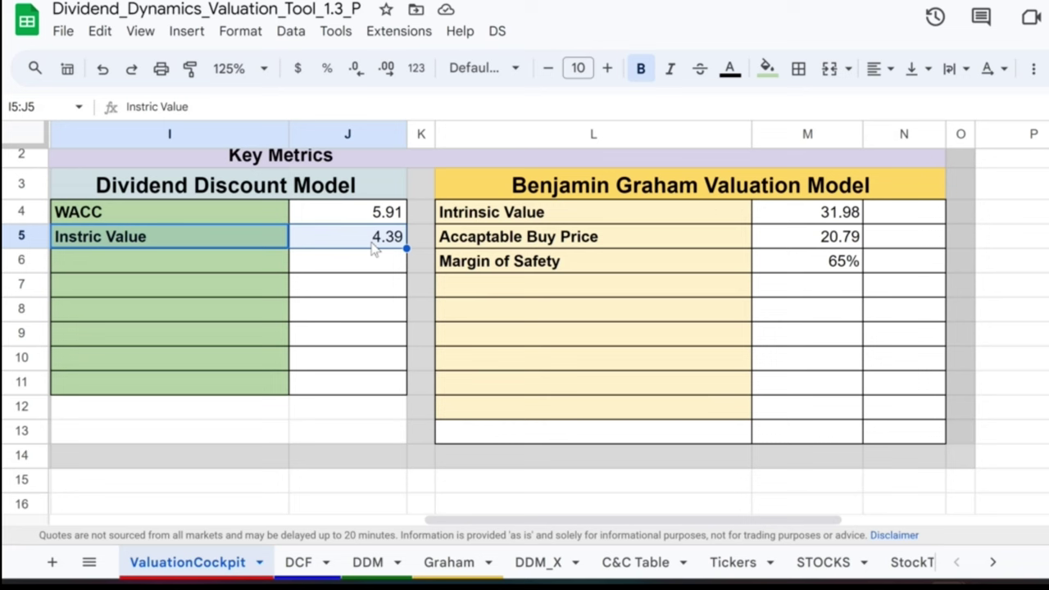
left_click(373, 246)
left_click(373, 220)
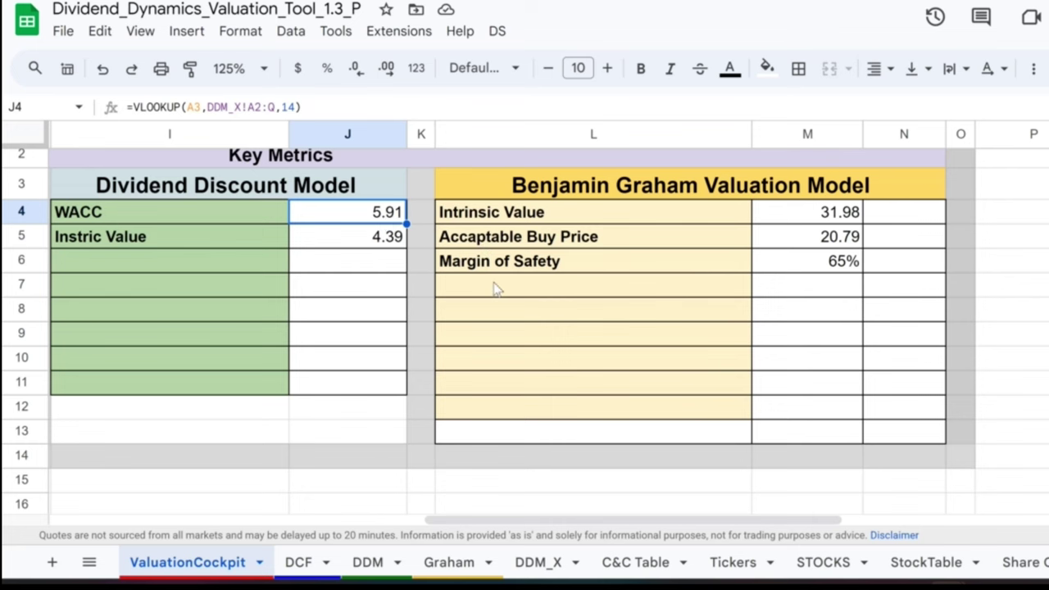
Step: Review the three key metrics blocks by selecting the Benjamin Graham, discounted cash flow and Dividend Discount Model headings in turn
scroll(496, 288, "right", 5)
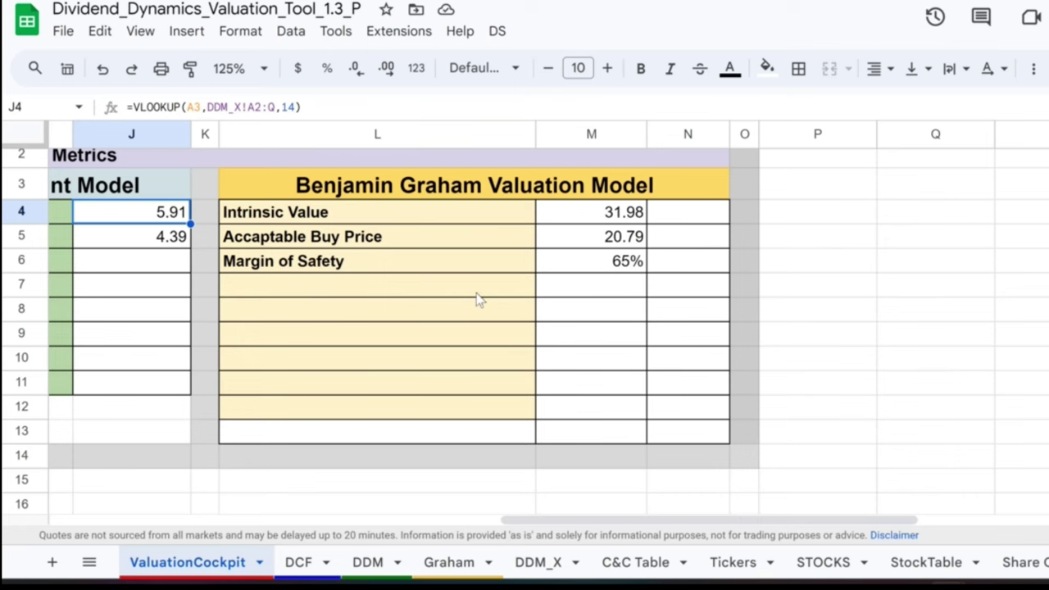
left_click(543, 194)
scroll(386, 187, "left", 15)
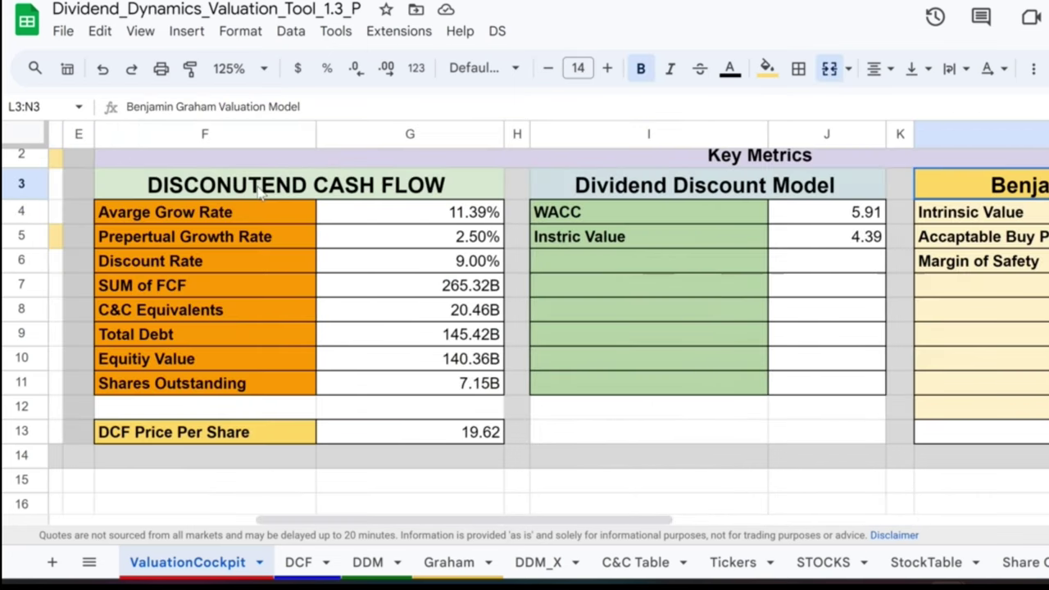
left_click(300, 189)
left_click(622, 195)
scroll(623, 195, "right", 6)
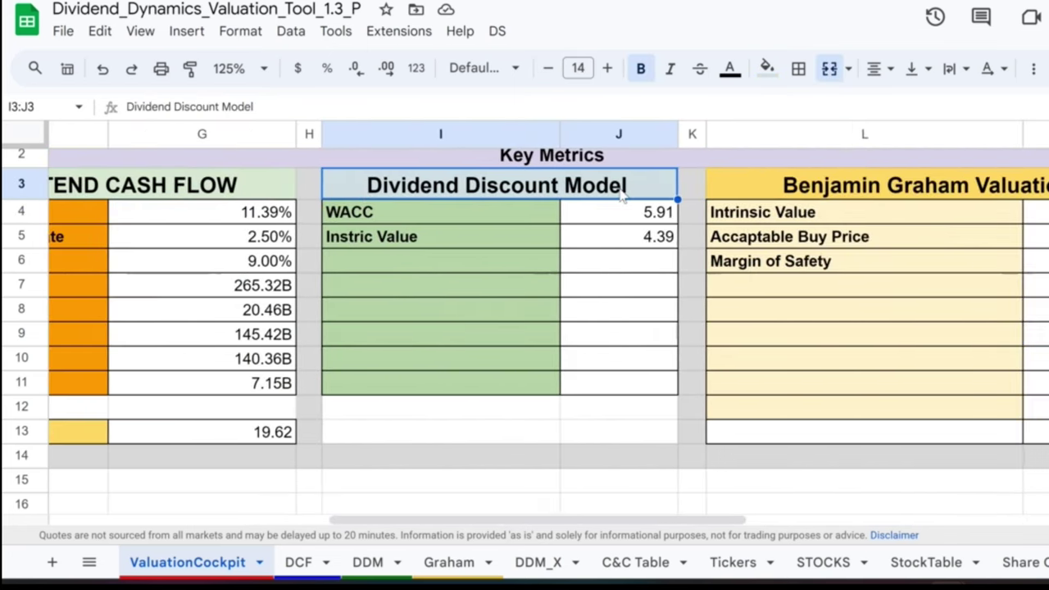
scroll(622, 195, "left", 5)
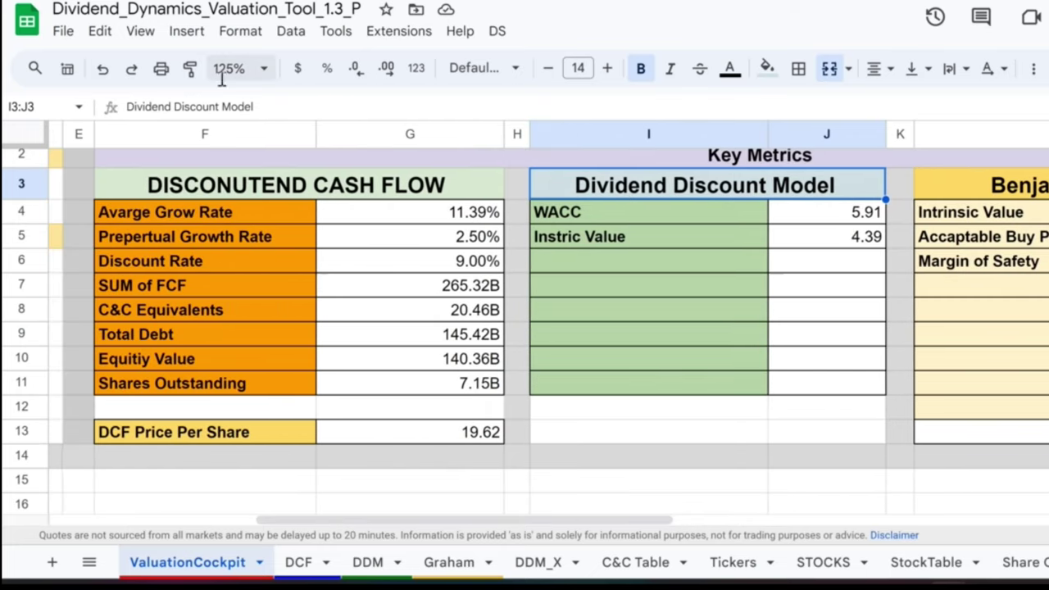
Step: Set the ValuationCockpit sheet's zoom to 100% to view the three valuation blocks side by side
left_click(246, 68)
left_click(238, 190)
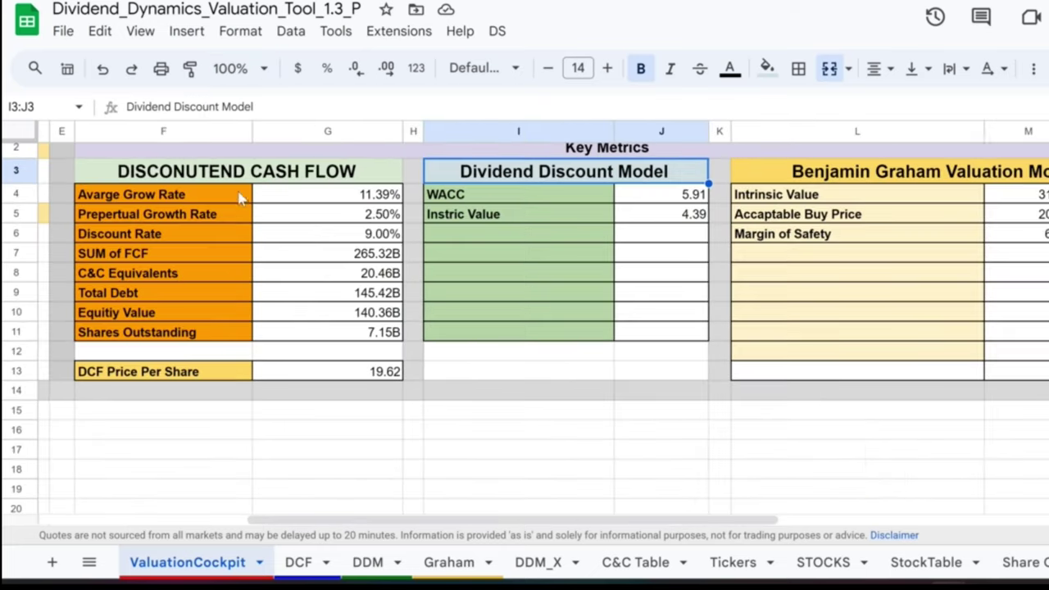
scroll(300, 232, "right", 3)
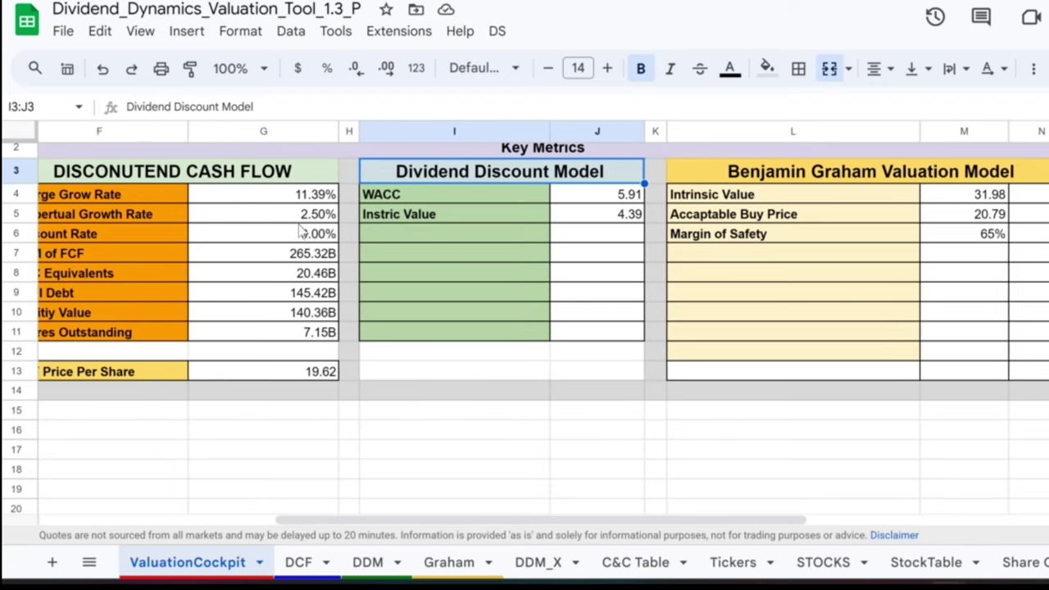
scroll(300, 232, "left", 2)
scroll(300, 232, "right", 1)
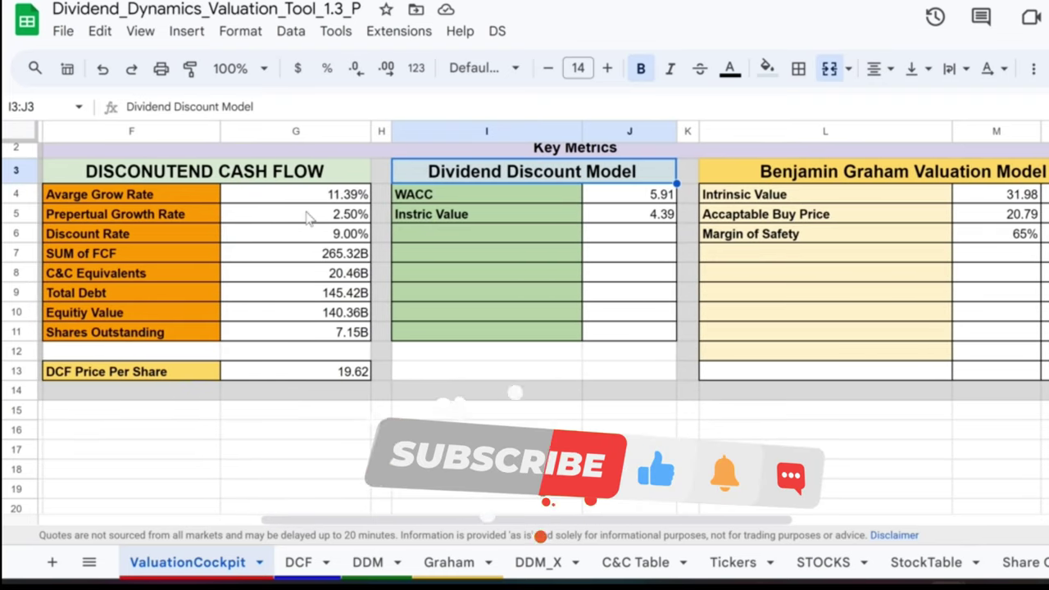